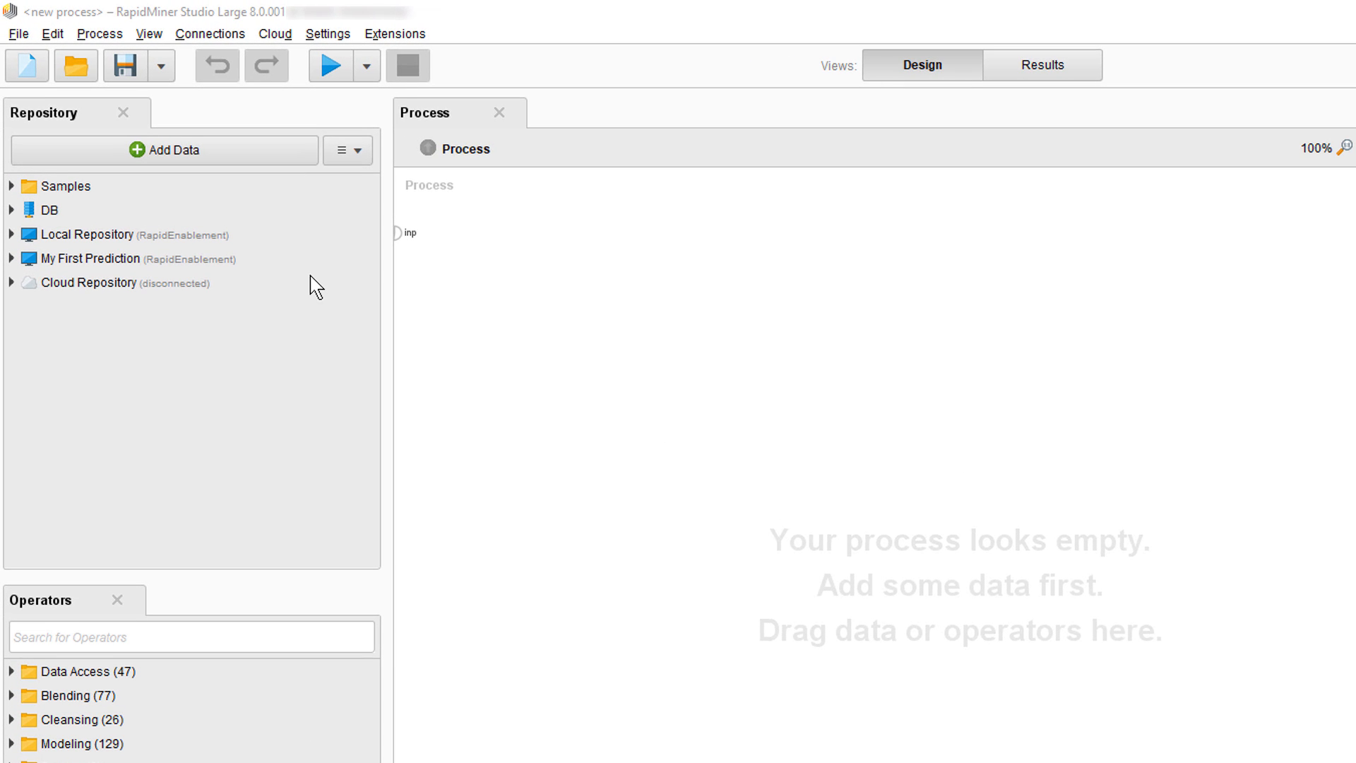
Start creating a new RapidMiner Server repository
{"action": "left_click", "coordinate": [348, 159]}
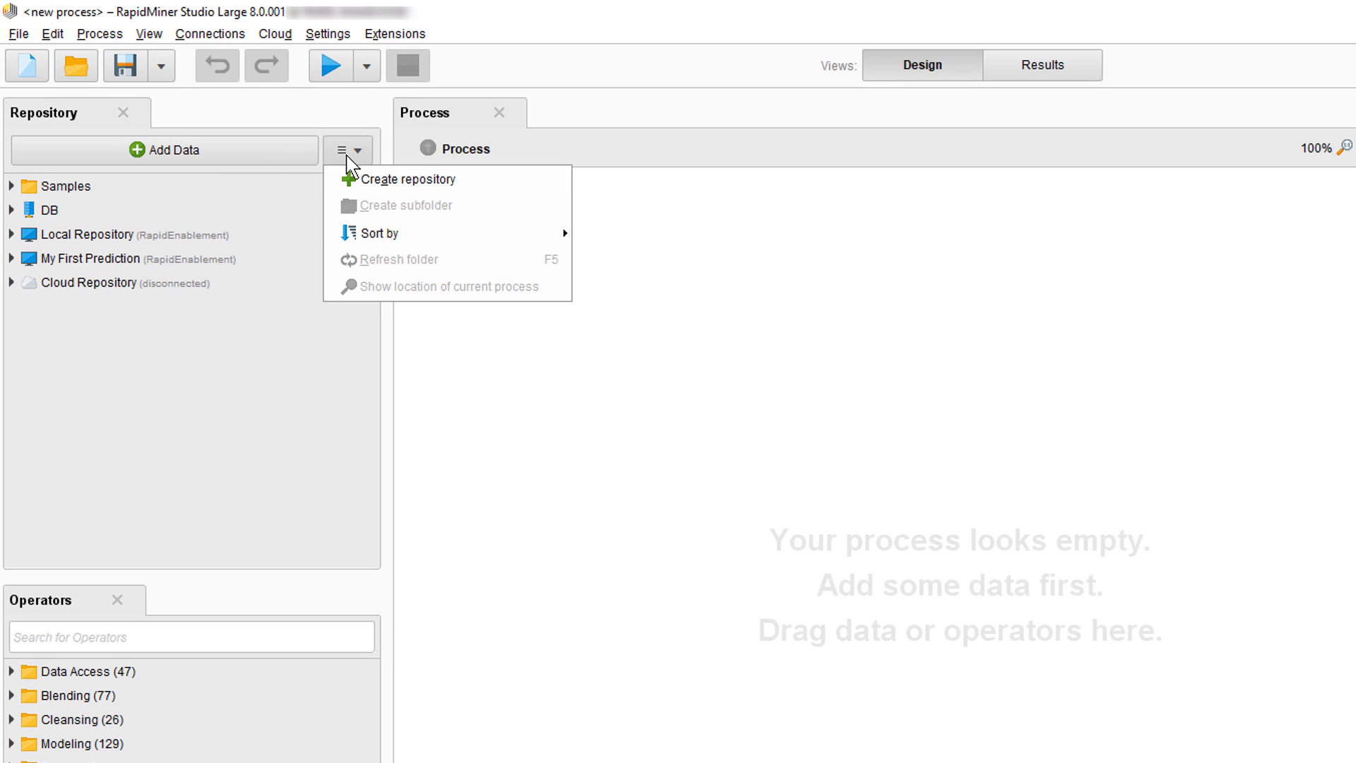
{"action": "left_click", "coordinate": [367, 179]}
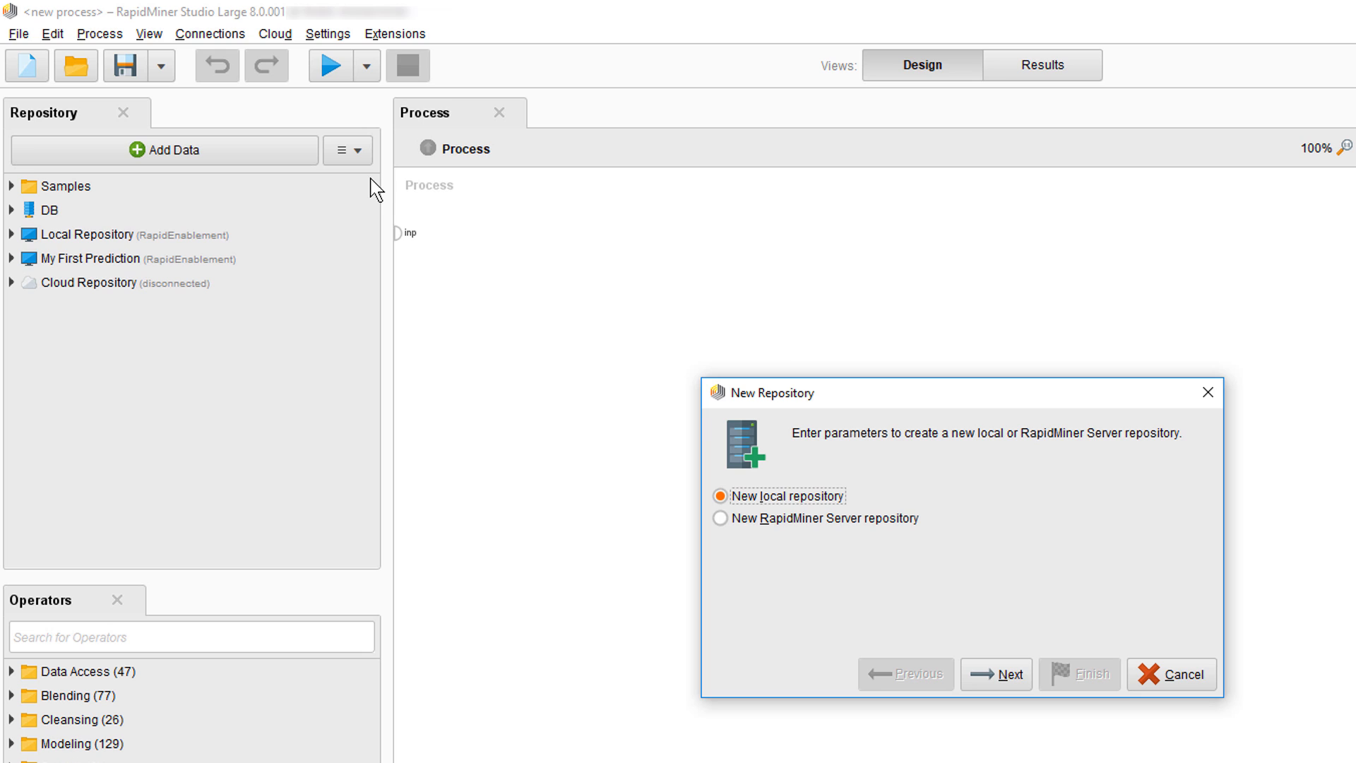
{"action": "left_click", "coordinate": [812, 518]}
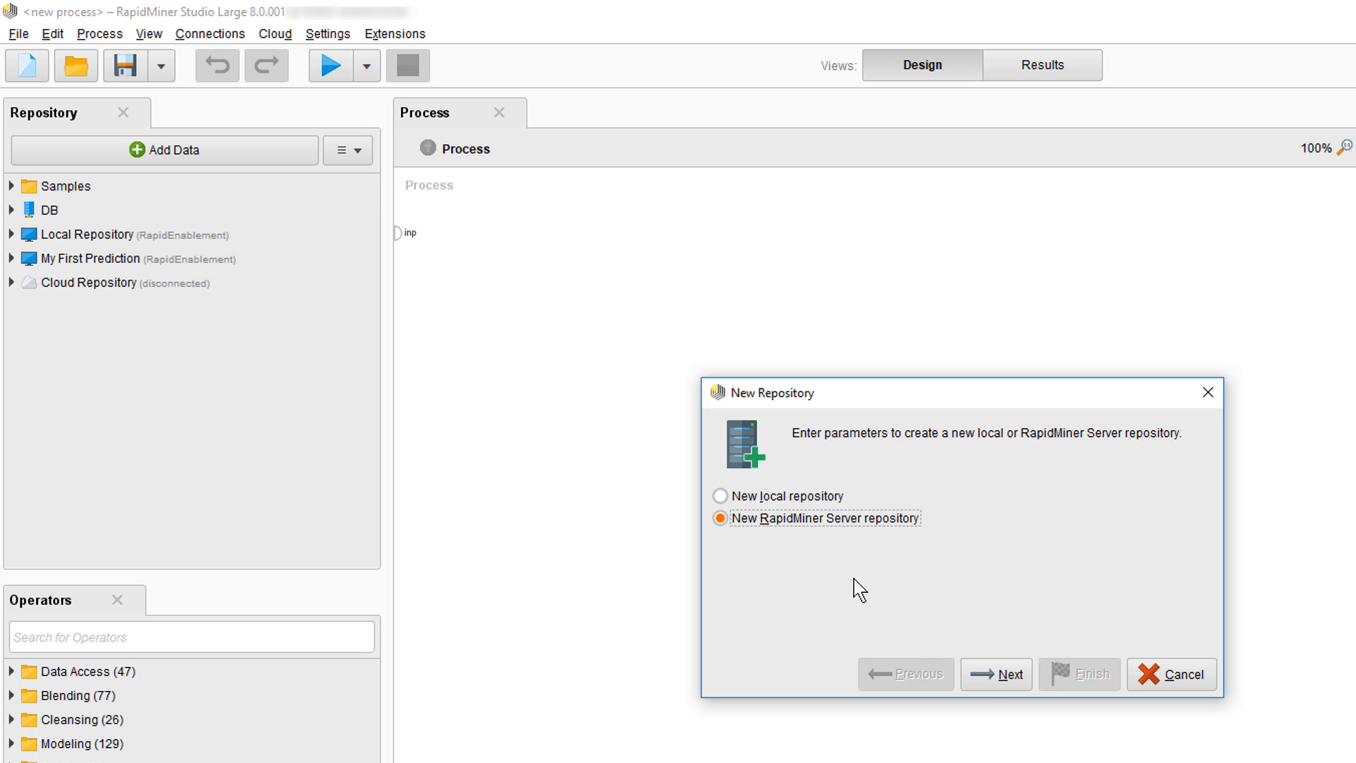
{"action": "left_click", "coordinate": [989, 679]}
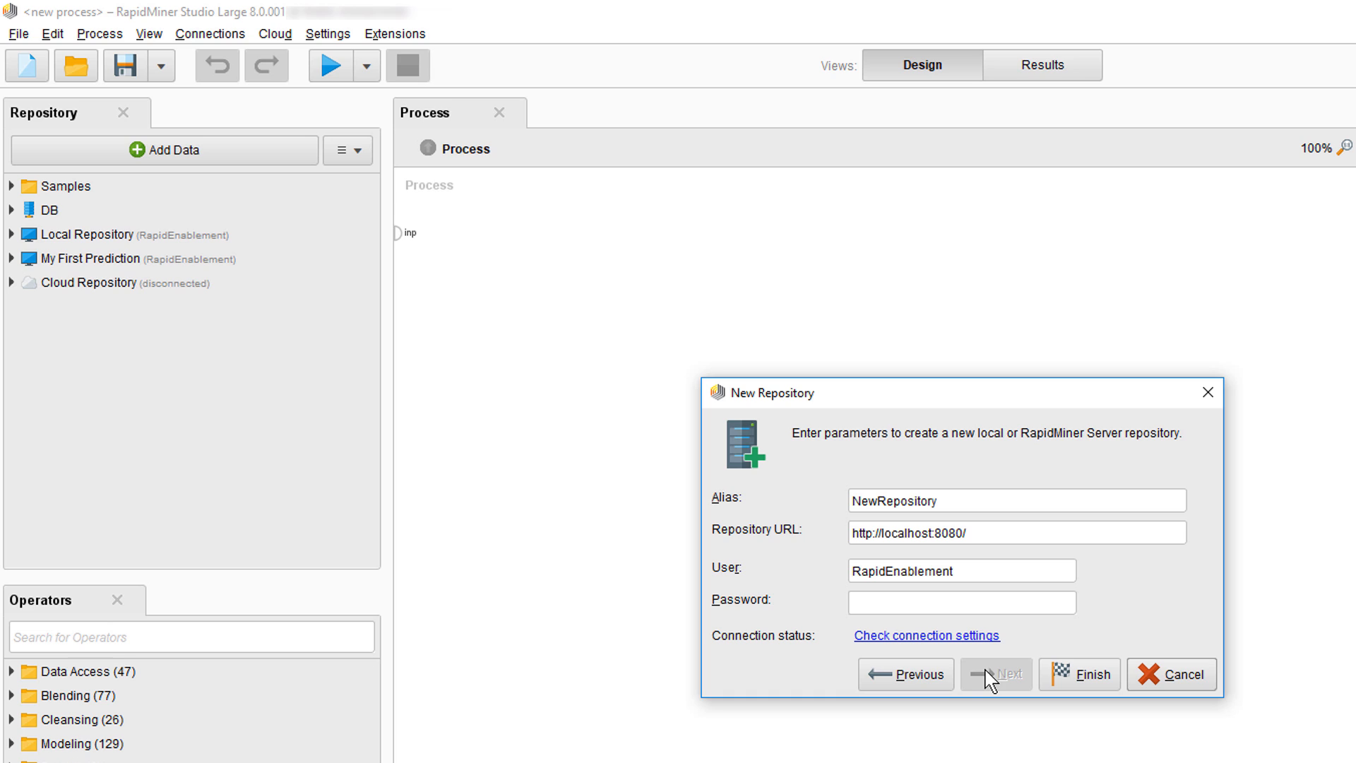
{"action": "left_click_drag", "start_coordinate": [974, 502], "coordinate": [841, 494]}
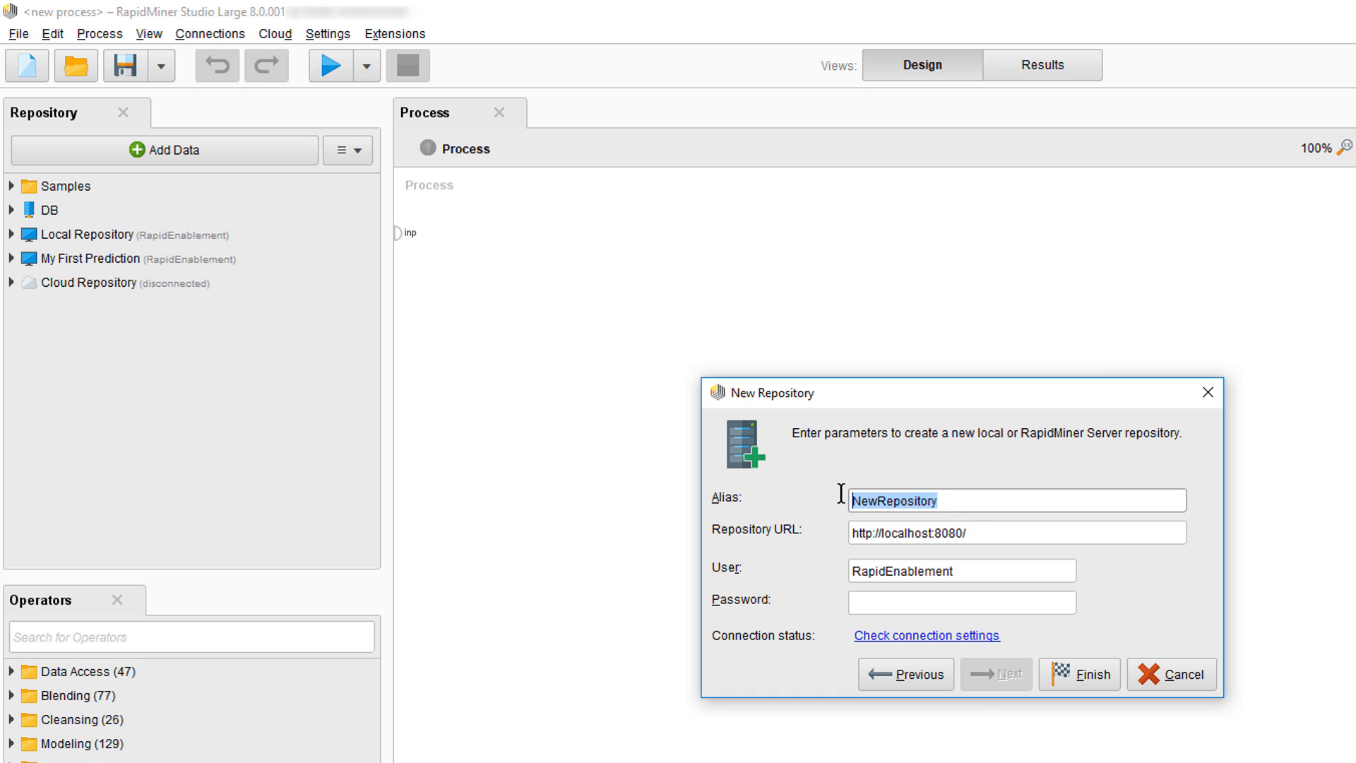
{"action": "type", "text": "GettingStartedServer"}
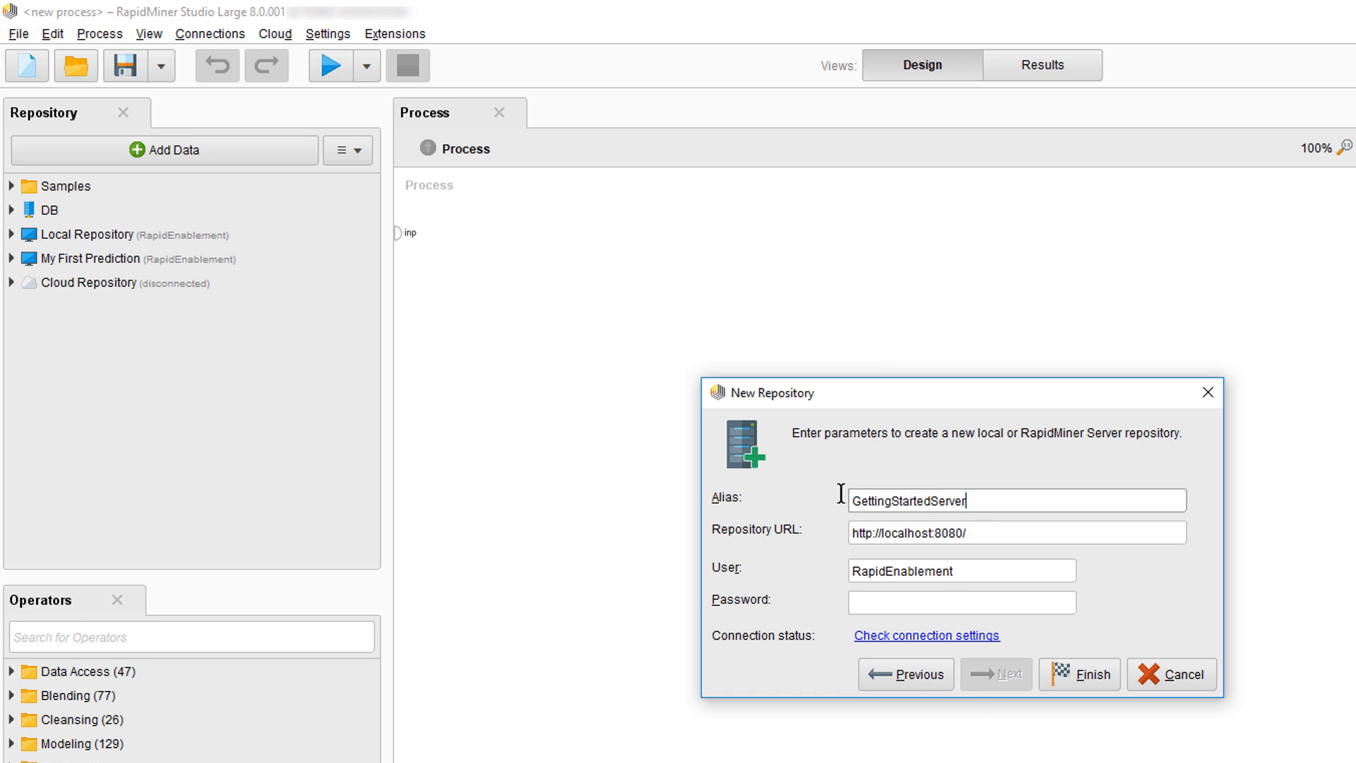
{"action": "left_click", "coordinate": [1010, 531]}
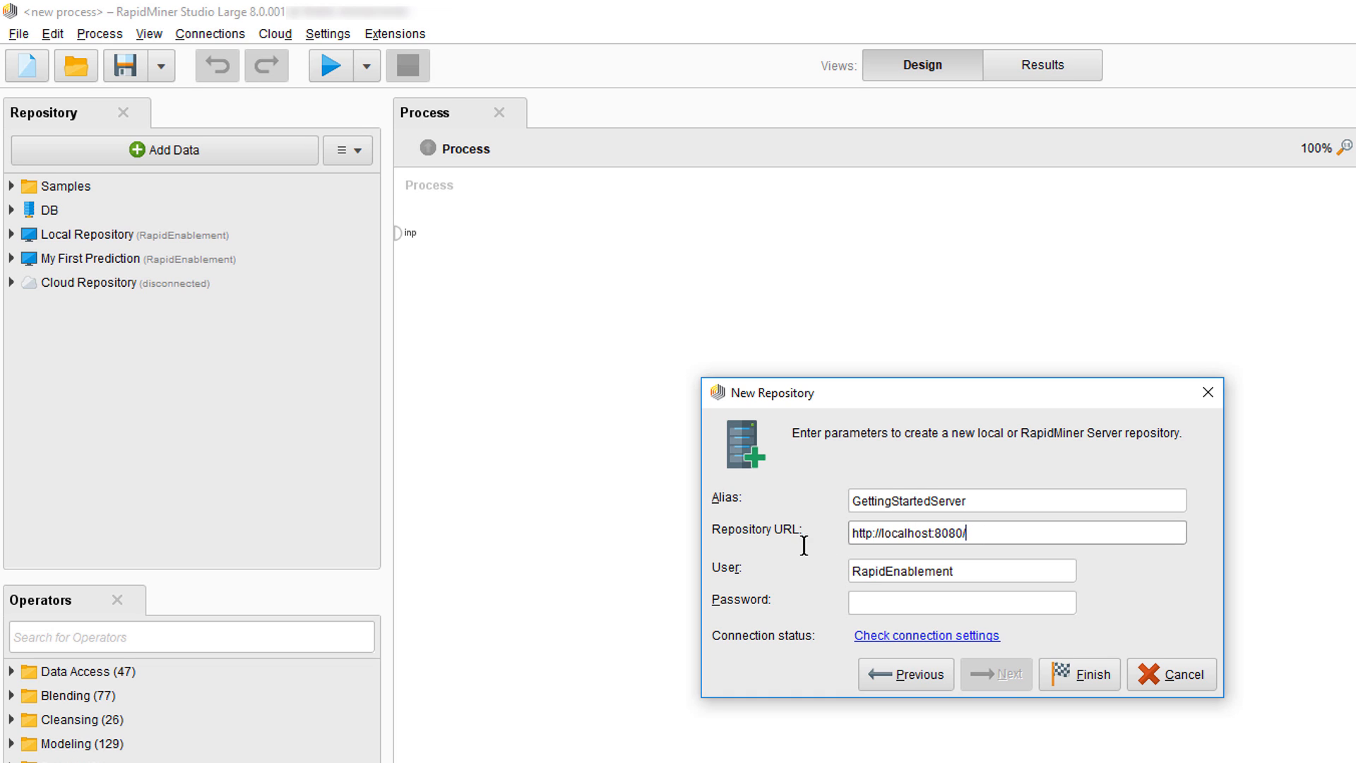
{"action": "key", "text": "ctrl+a"}
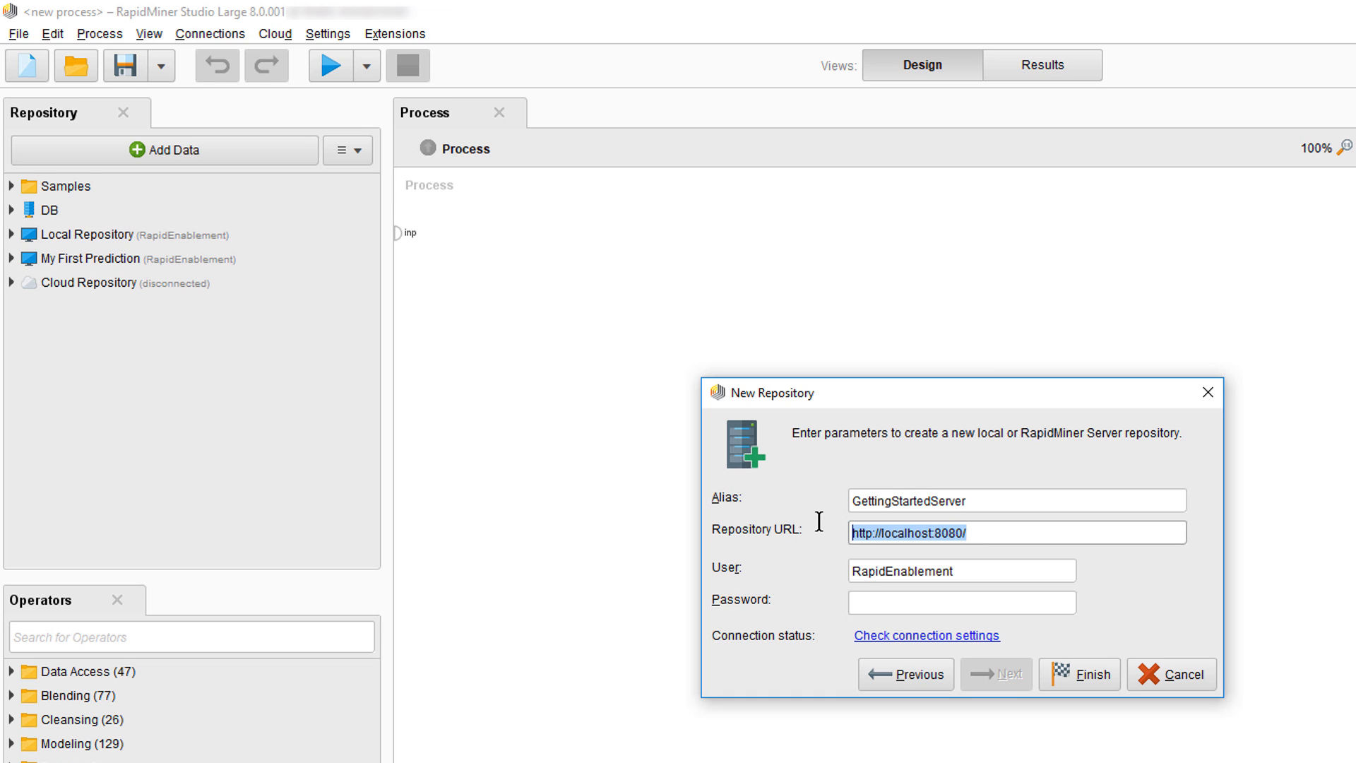
{"action": "key", "text": "BackSpace"}
{"action": "type", "text": "http://win-m21cnp0qooq:8080/"}
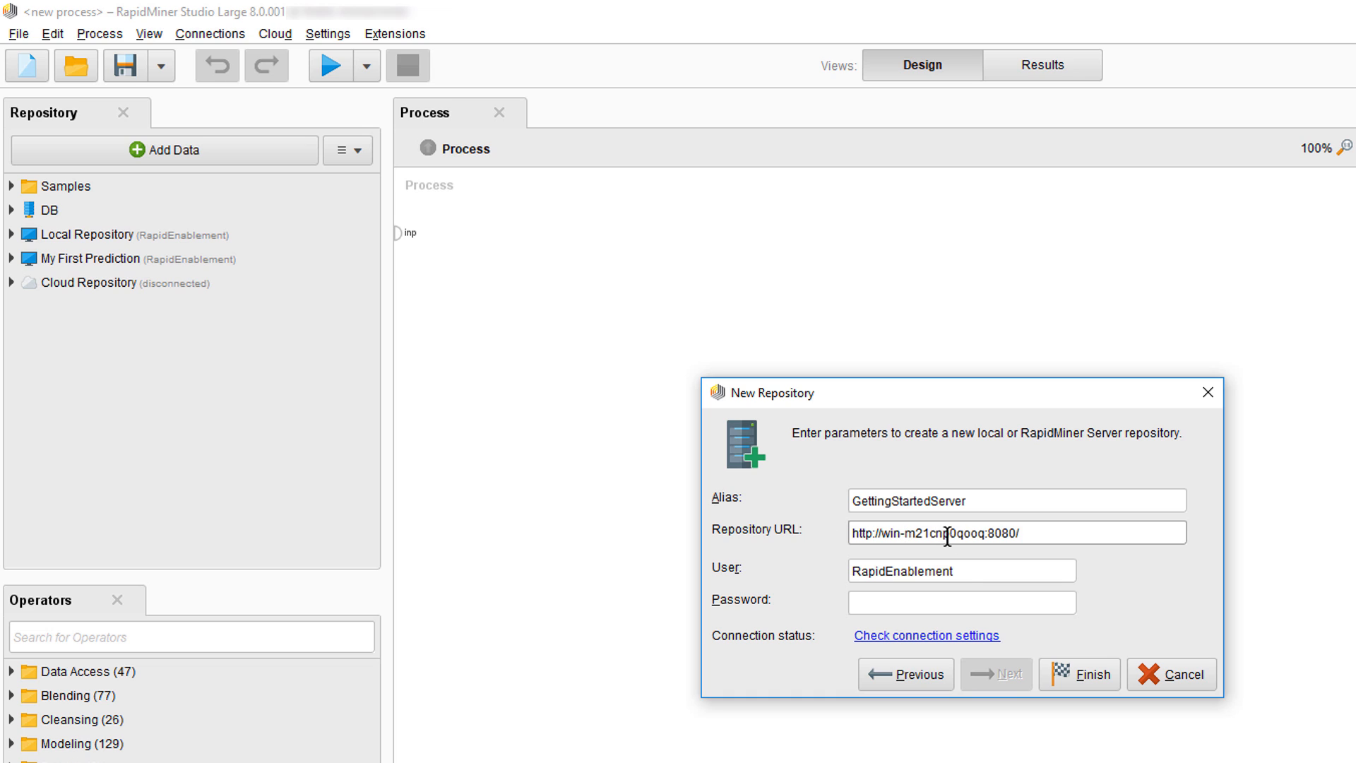
Enter the admin user and its password, verify the connection, and finish the repository
{"action": "left_click", "coordinate": [975, 571]}
{"action": "key", "text": "ctrl+a"}
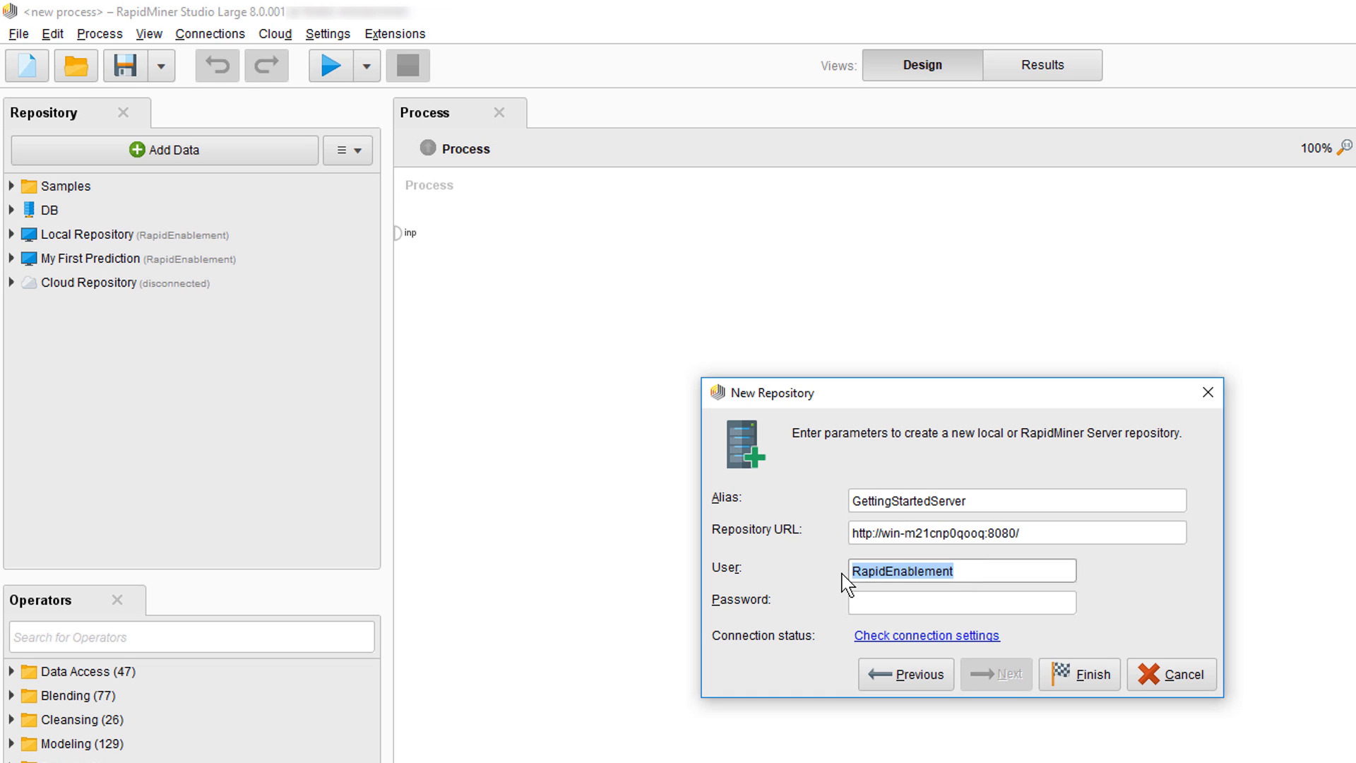
{"action": "type", "text": "admin"}
{"action": "left_click", "coordinate": [865, 599]}
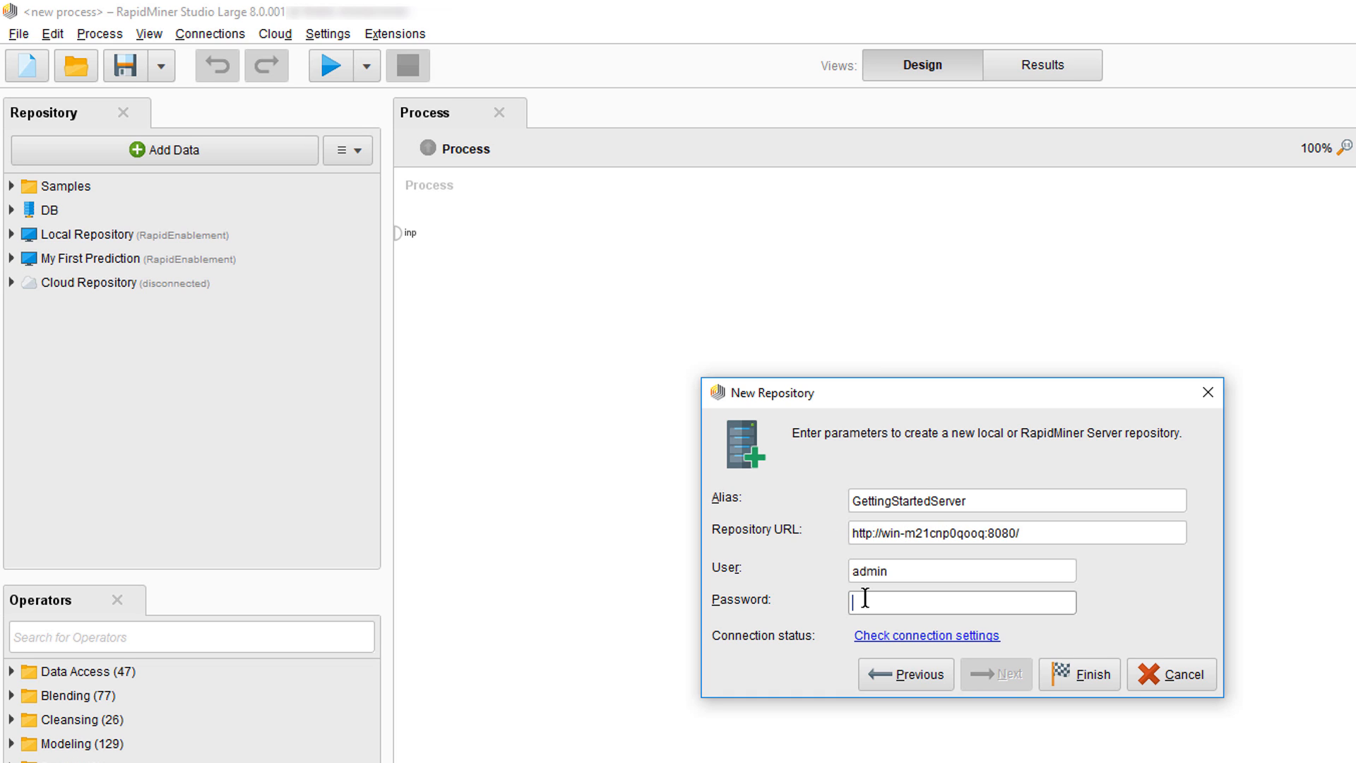
{"action": "type", "text": "changeit"}
{"action": "left_click", "coordinate": [896, 638]}
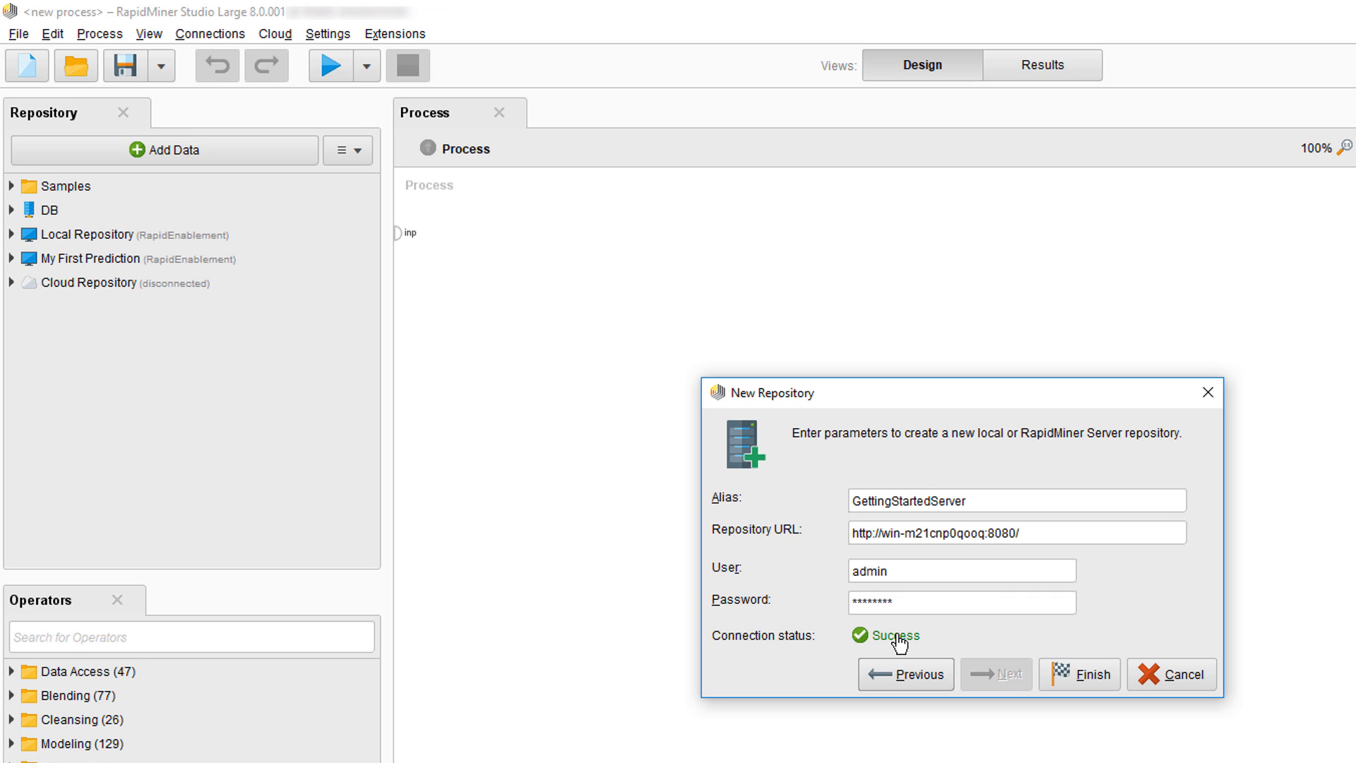
{"action": "left_click", "coordinate": [1096, 679]}
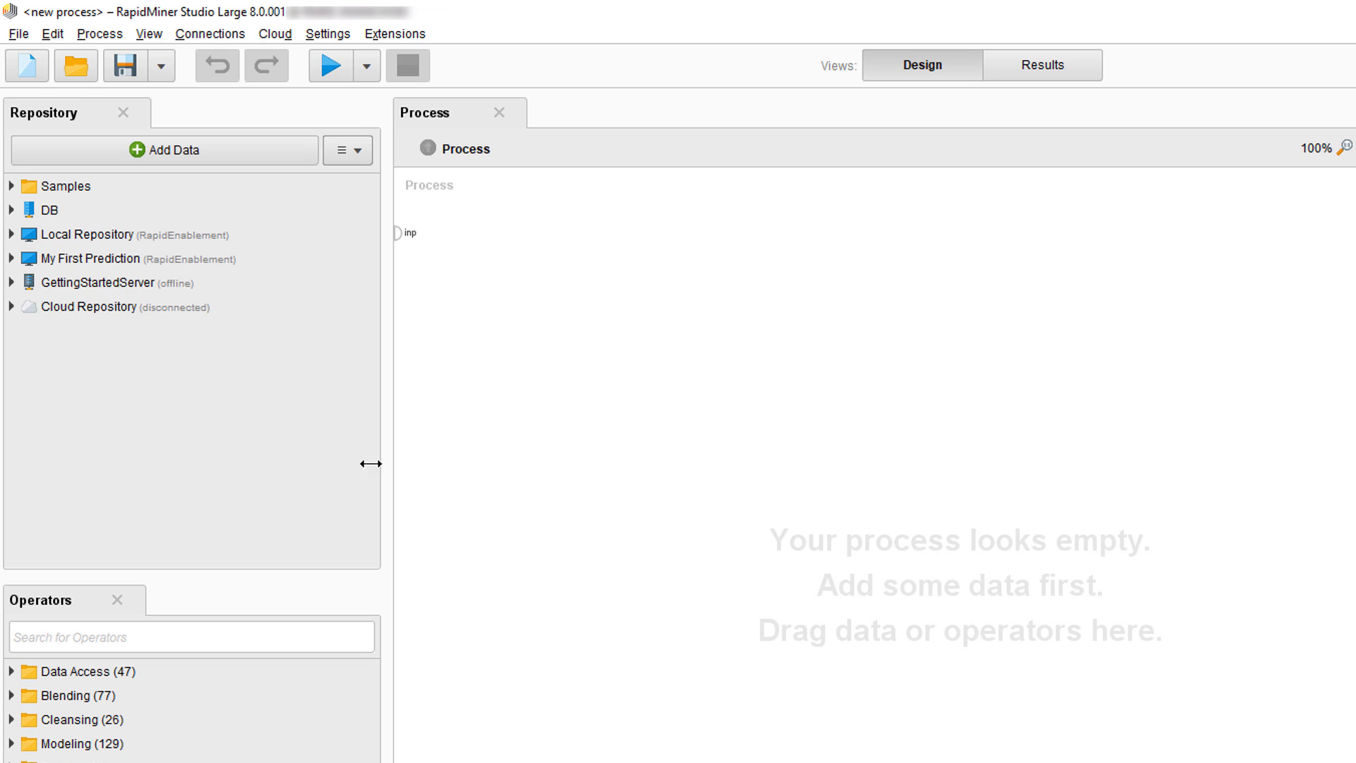
Expand GettingStartedServer > home > admin and My First Prediction > Processes, enlarging the Repository panel
{"action": "left_click", "coordinate": [11, 282]}
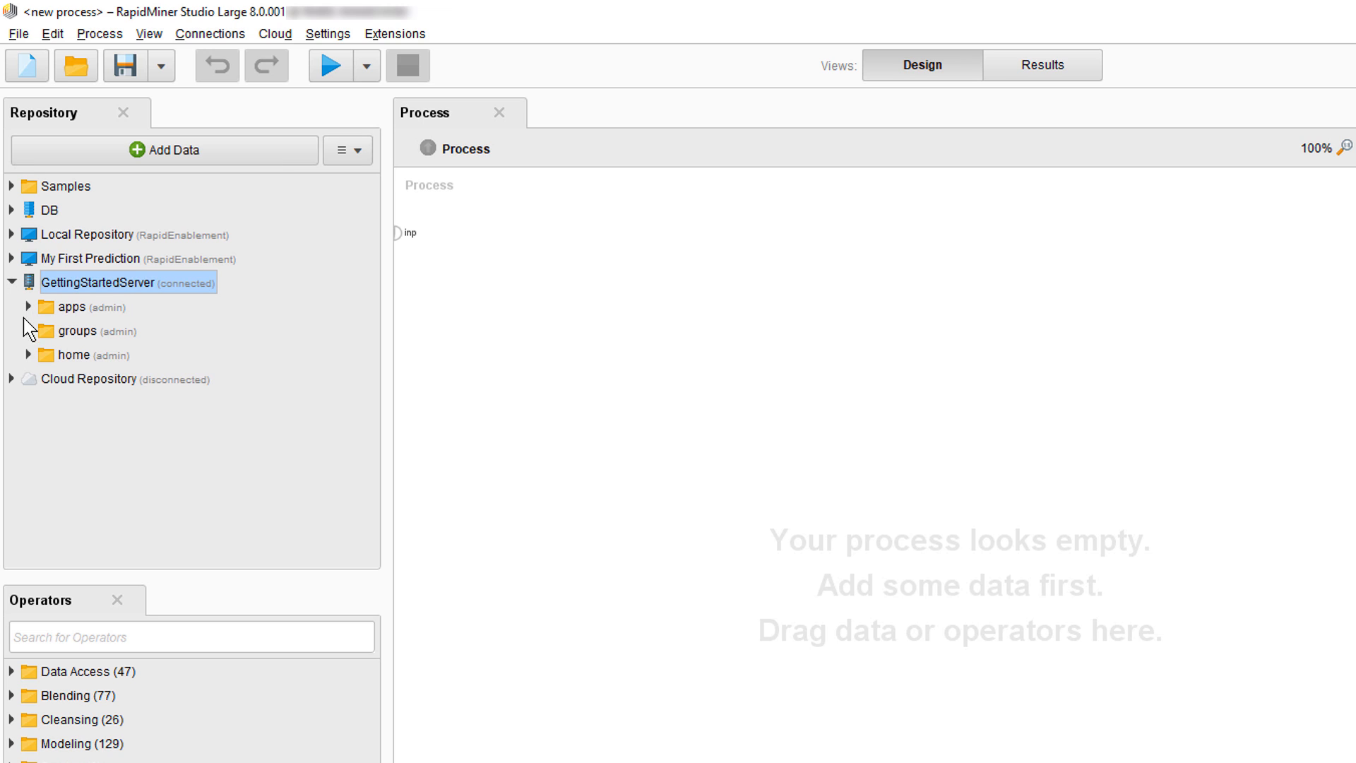
{"action": "left_click", "coordinate": [29, 355]}
{"action": "left_click", "coordinate": [45, 379]}
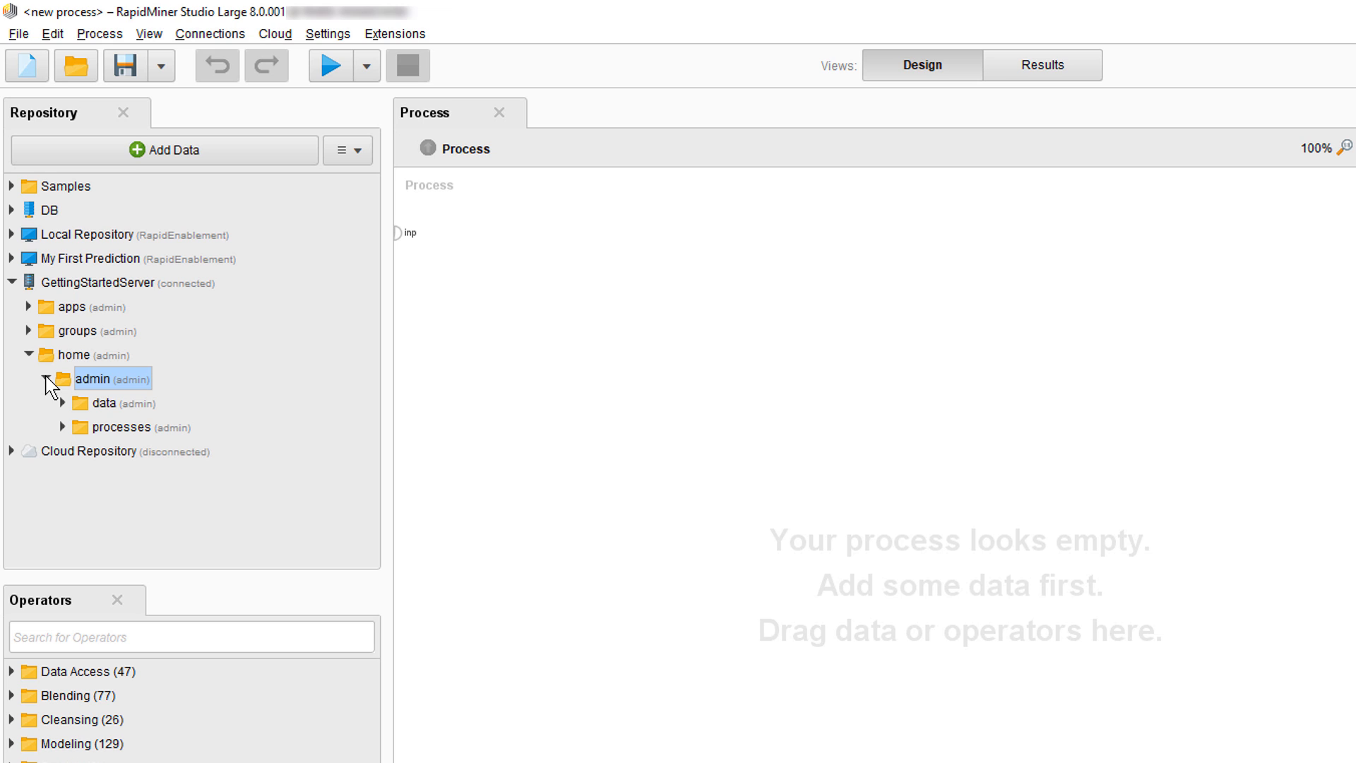
{"action": "left_click", "coordinate": [12, 258]}
{"action": "left_click", "coordinate": [28, 307]}
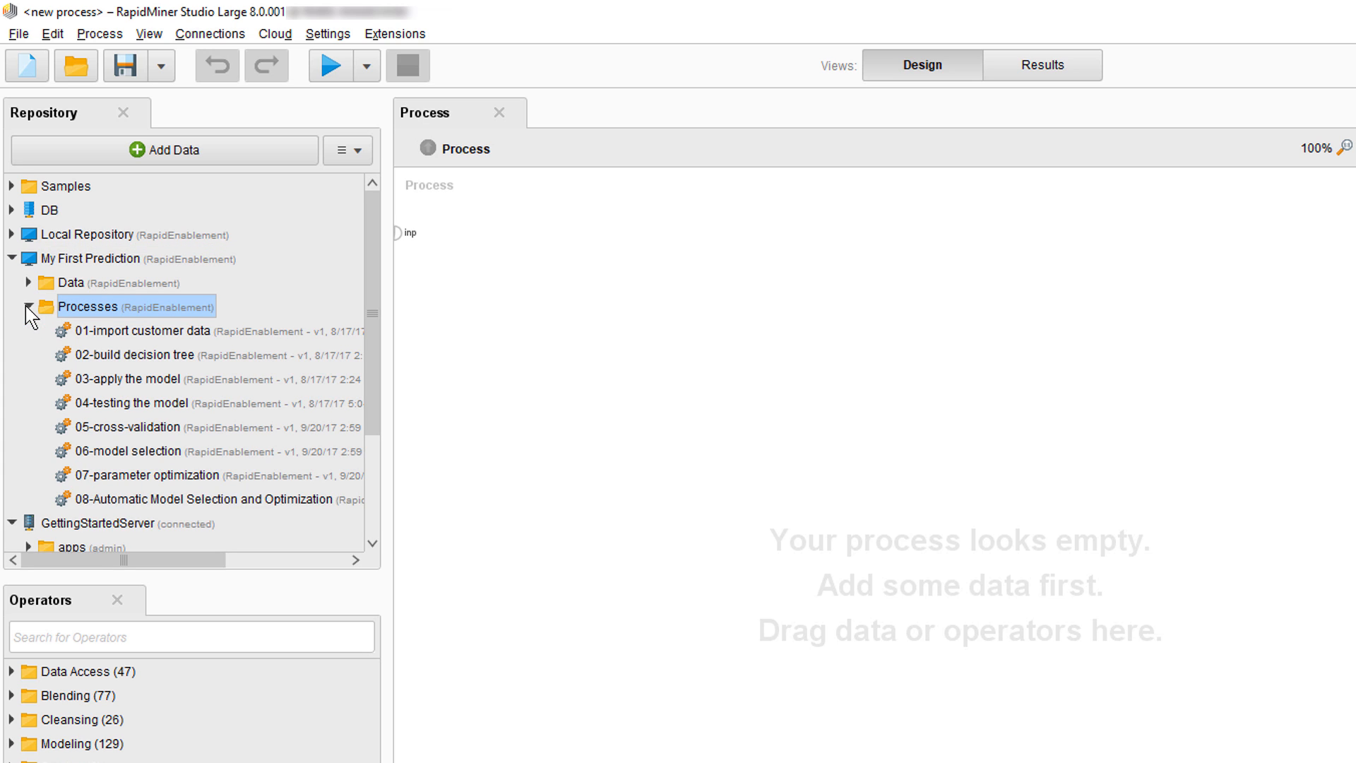
{"action": "left_click_drag", "start_coordinate": [132, 572], "coordinate": [104, 754]}
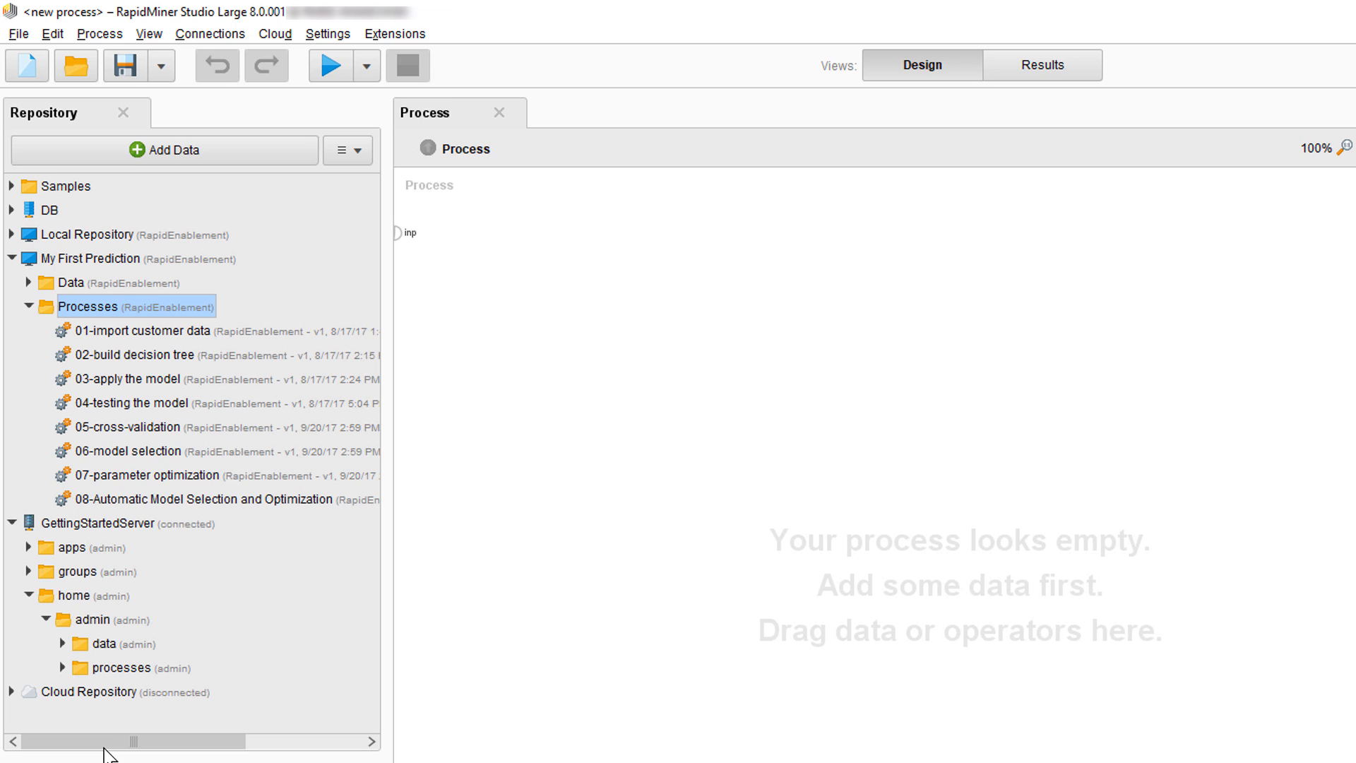
Open the 05-cross-validation process from My First Prediction's Processes folder
{"action": "double_click", "coordinate": [141, 428]}
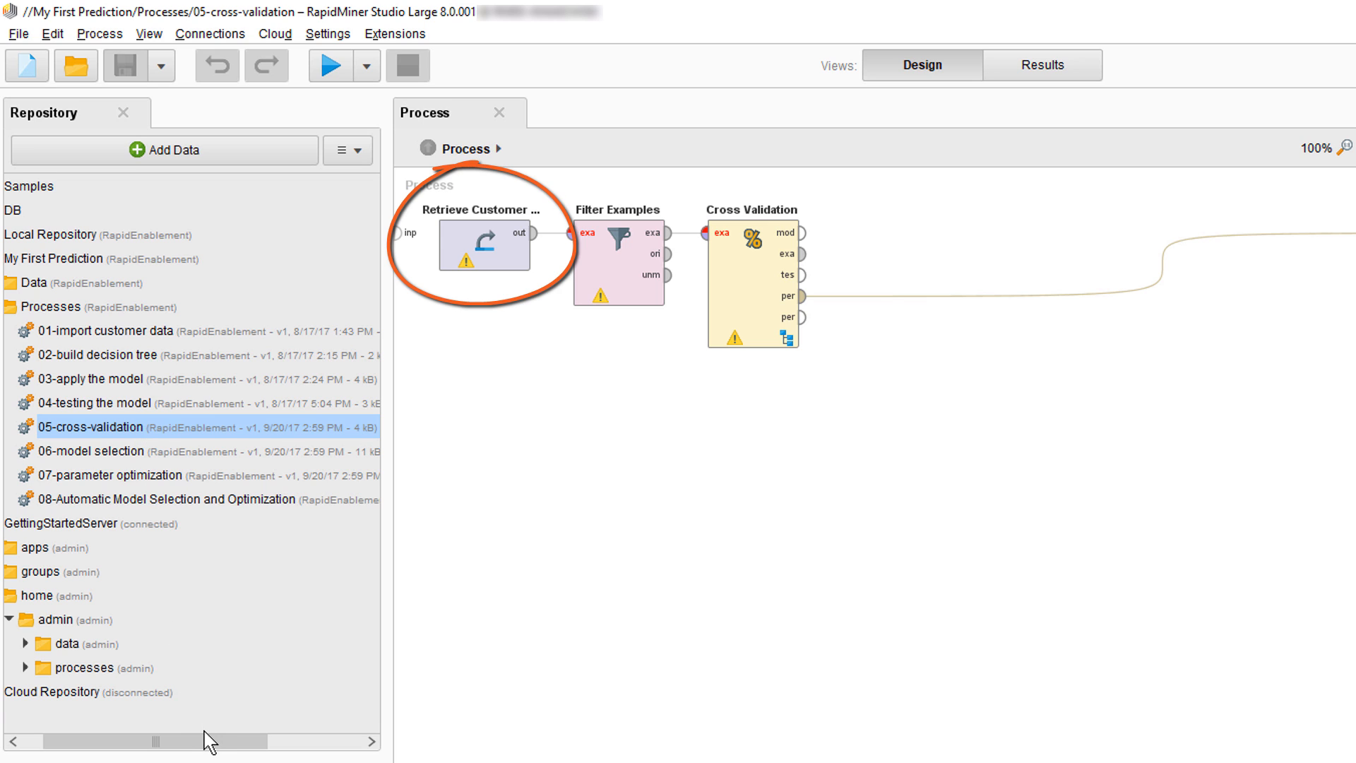
{"action": "left_click_drag", "start_coordinate": [209, 742], "coordinate": [95, 747]}
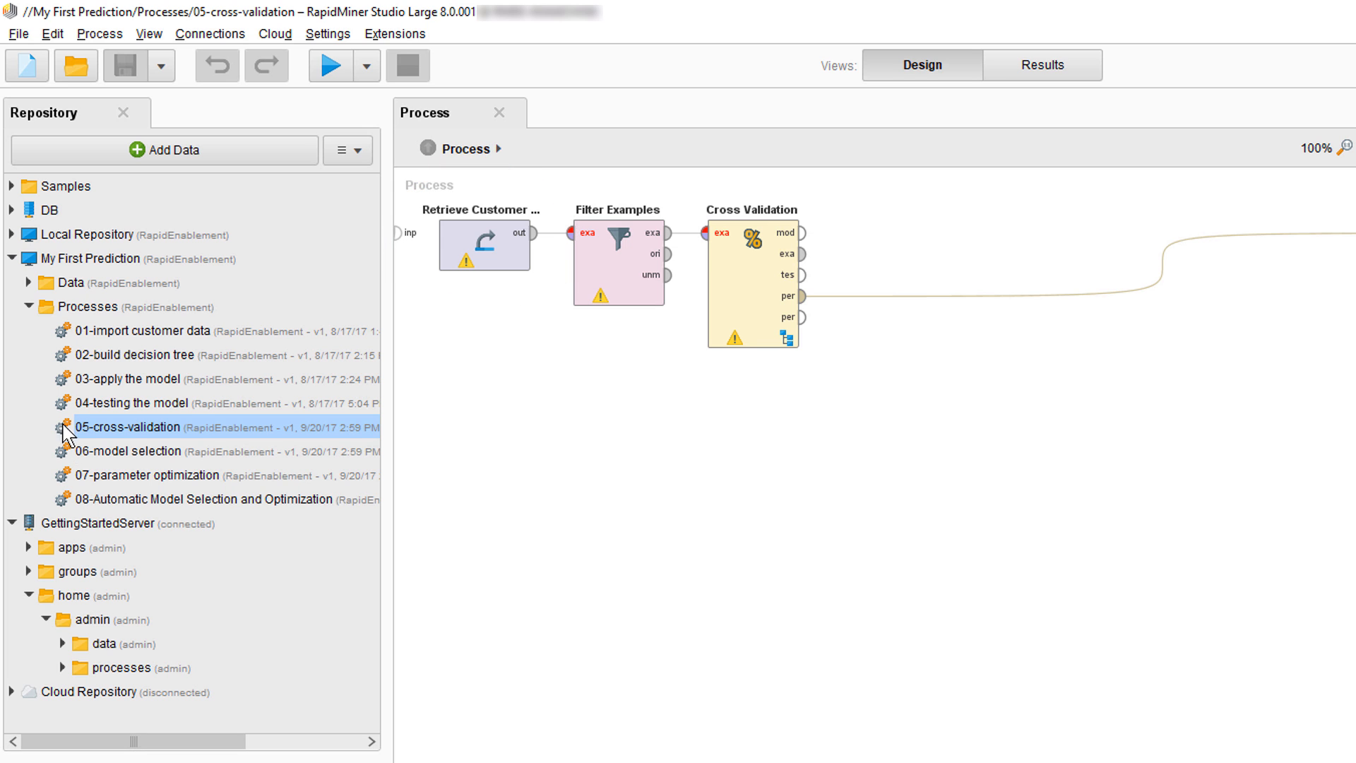
Copy Customer data into the server's admin data folder
{"action": "left_click", "coordinate": [29, 282]}
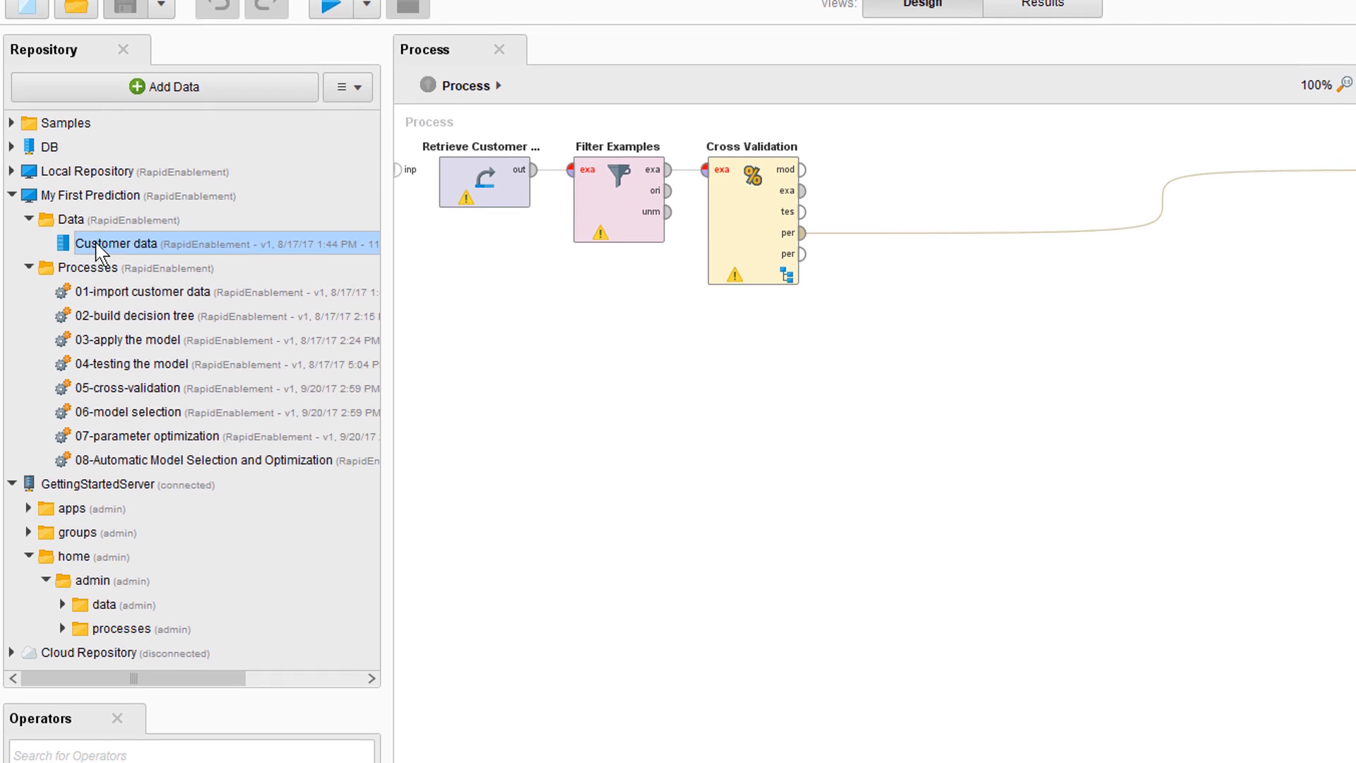
{"action": "right_click", "coordinate": [92, 306]}
{"action": "left_click", "coordinate": [144, 234]}
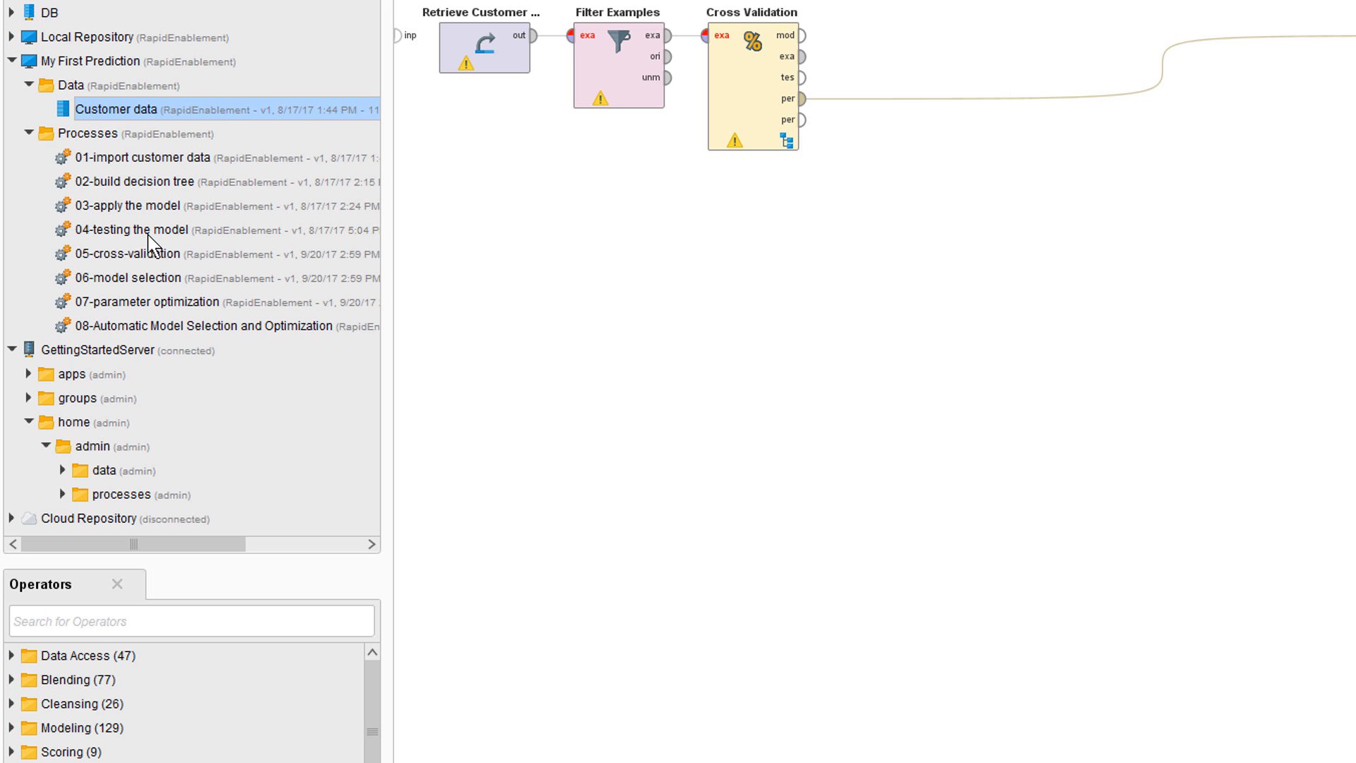
{"action": "right_click", "coordinate": [106, 471]}
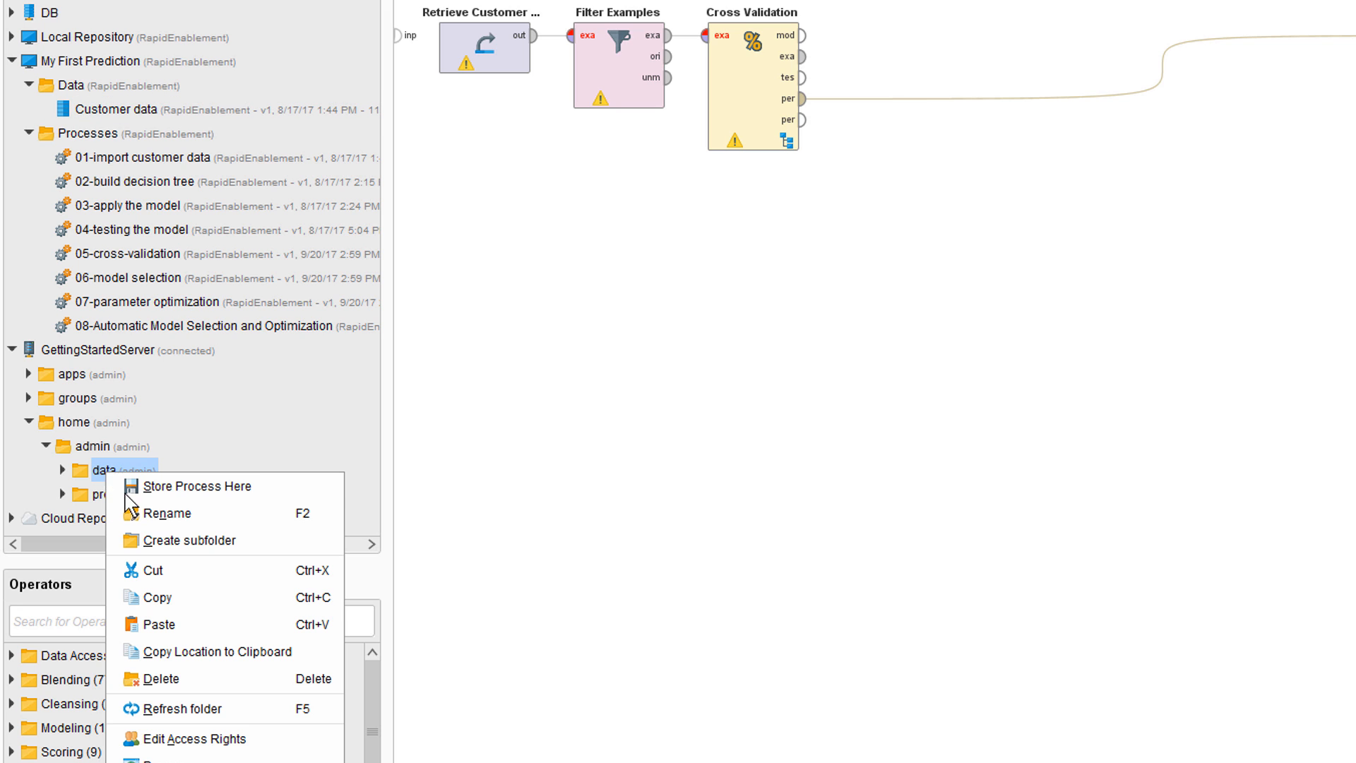
{"action": "left_click", "coordinate": [159, 624]}
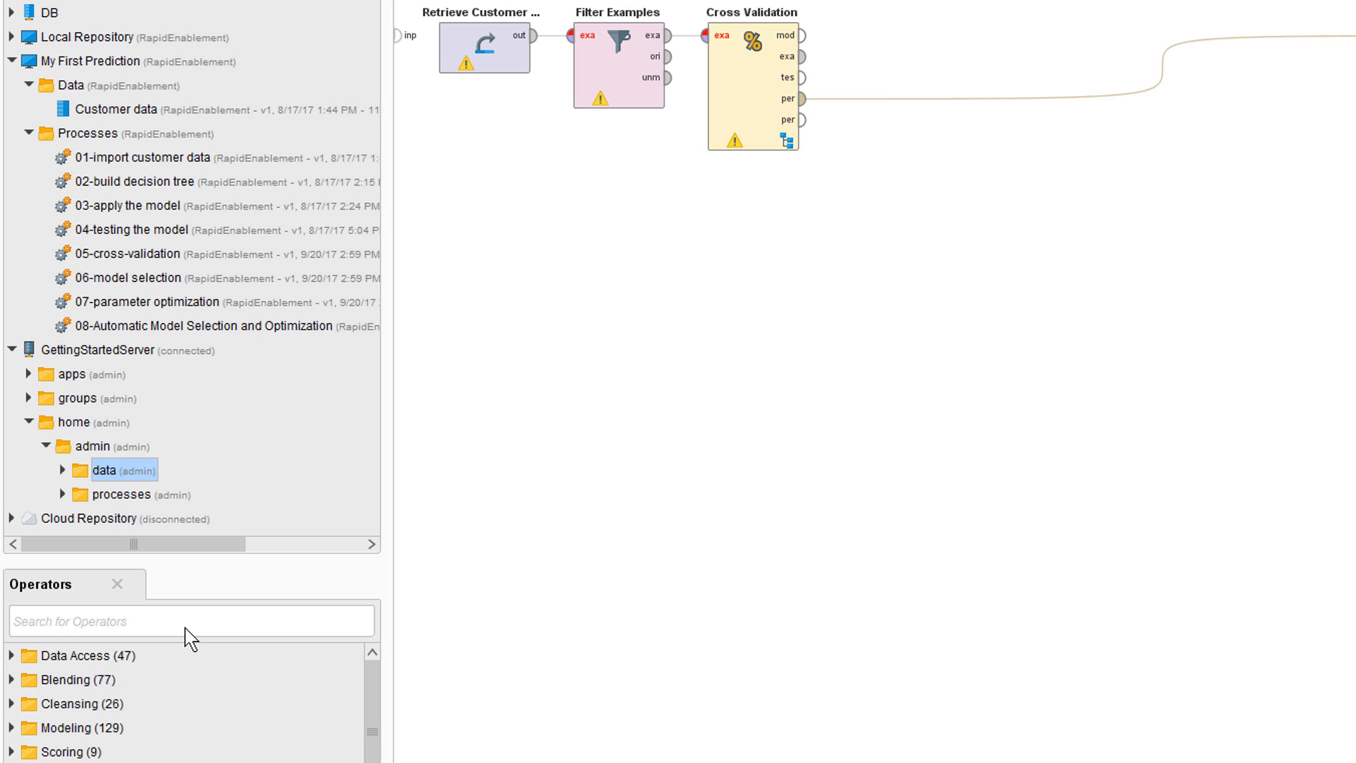
Store the process in the server's admin processes folder as 05-Cross Validation on Server
{"action": "right_click", "coordinate": [127, 497]}
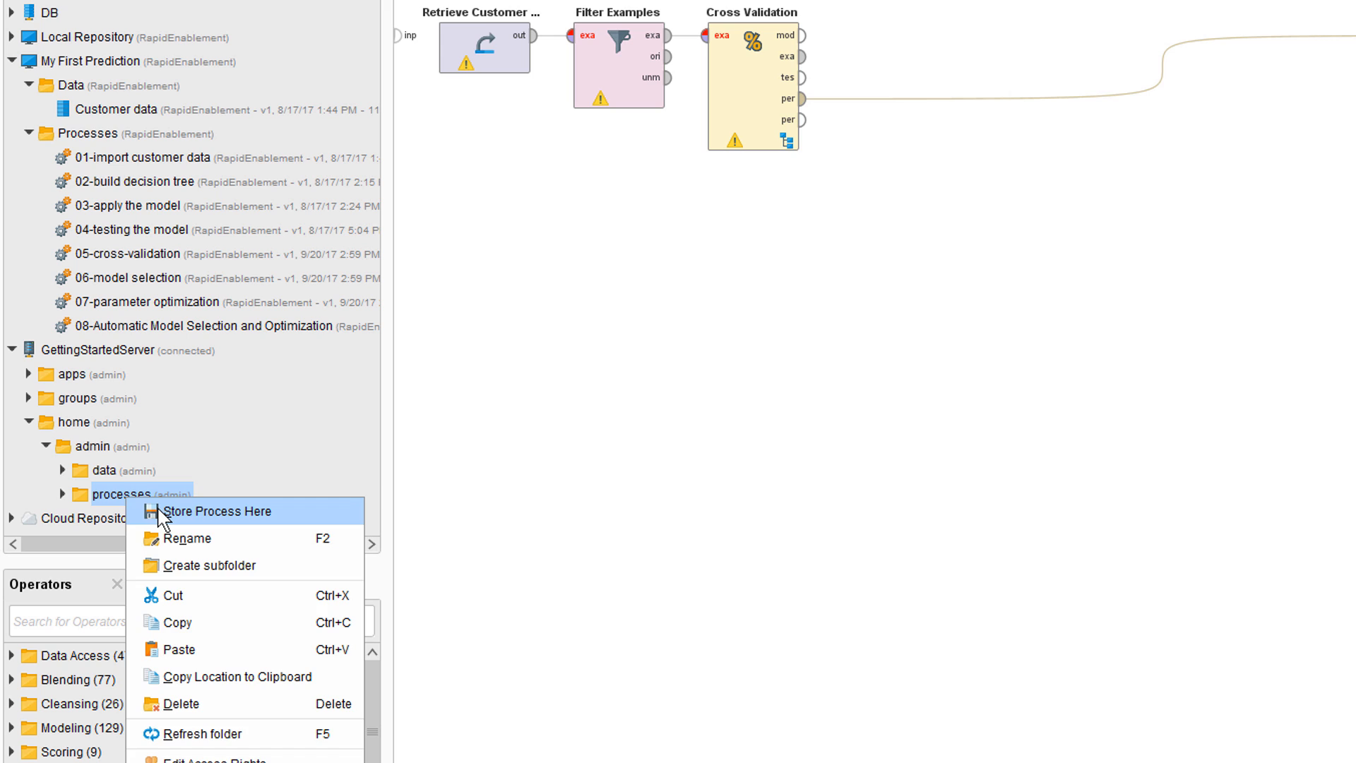
{"action": "left_click", "coordinate": [158, 516]}
{"action": "left_click_drag", "start_coordinate": [869, 356], "coordinate": [741, 365]}
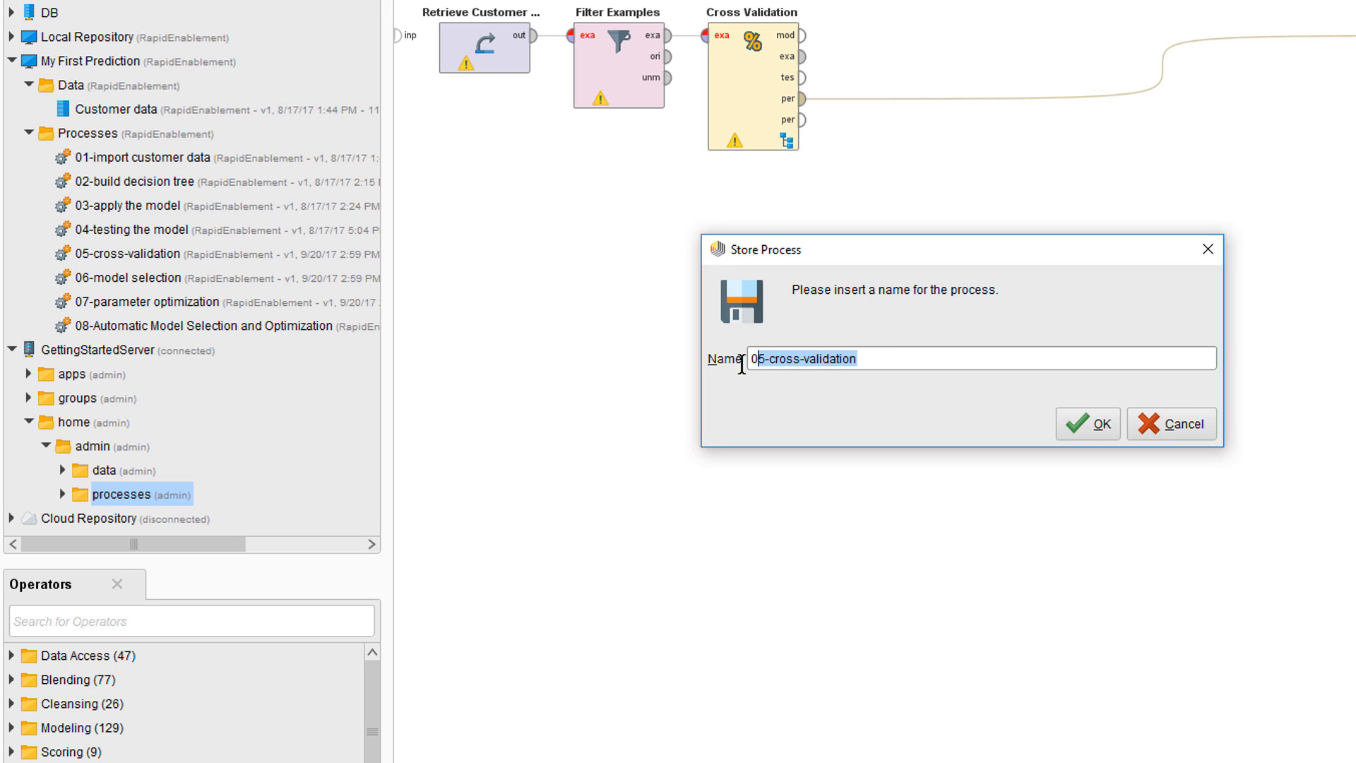
{"action": "key", "text": "ctrl+v"}
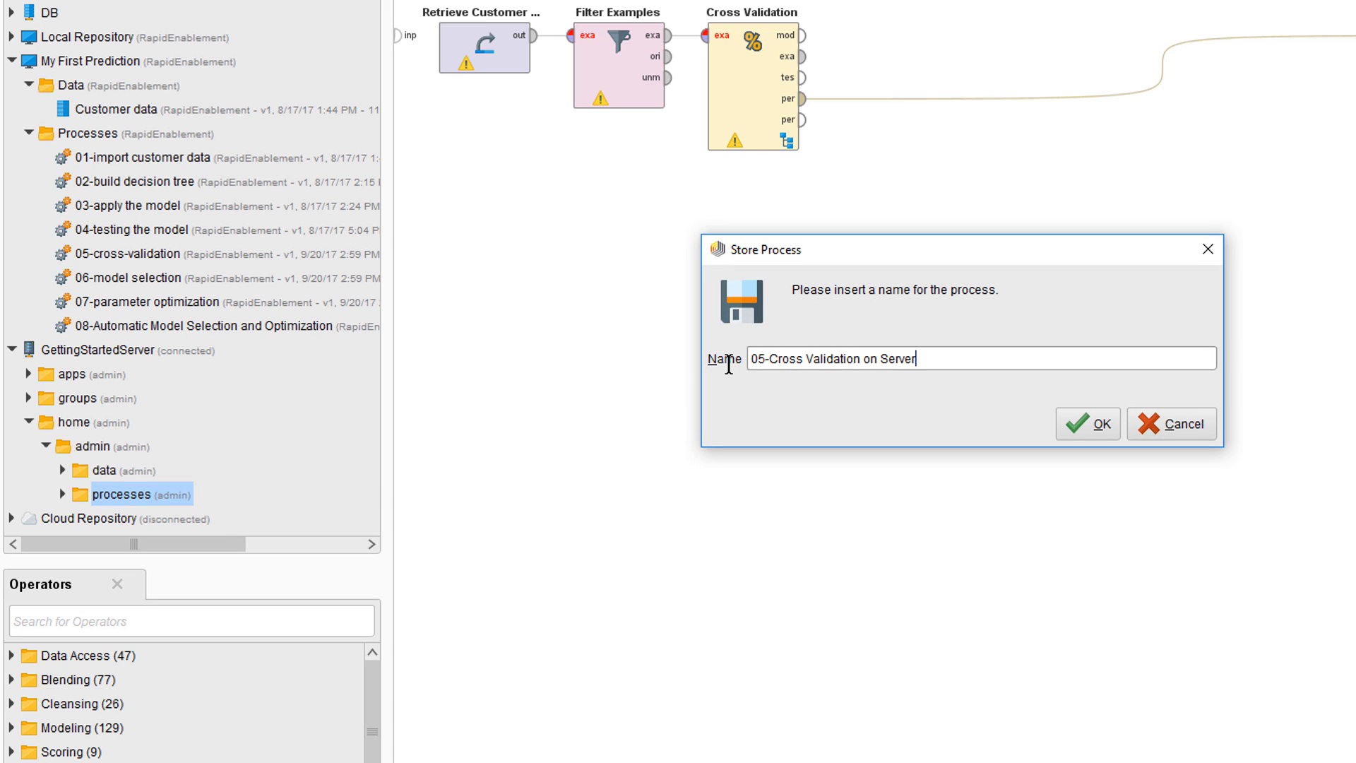
{"action": "left_click", "coordinate": [1098, 427]}
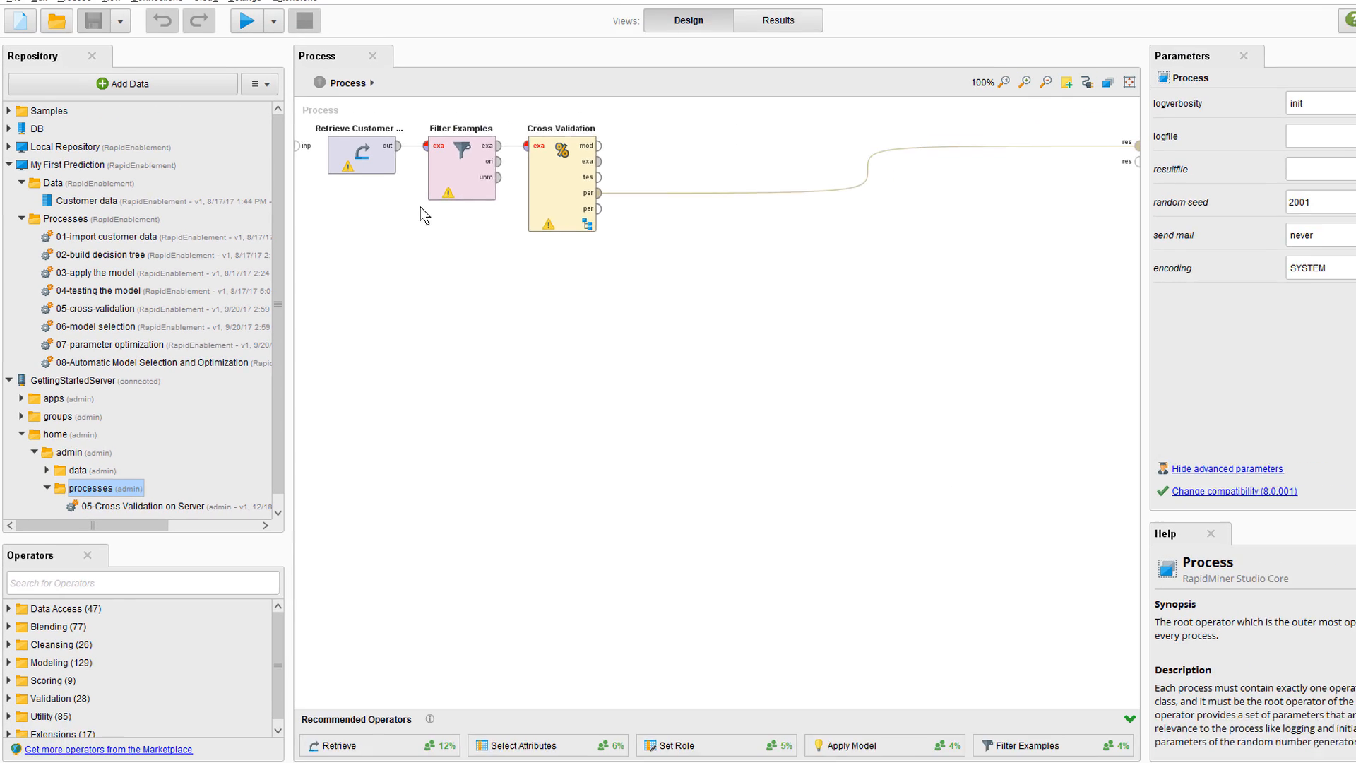
Point Retrieve Customer Data at GettingStartedServer/home/admin/data/Customer data
{"action": "left_click", "coordinate": [490, 61]}
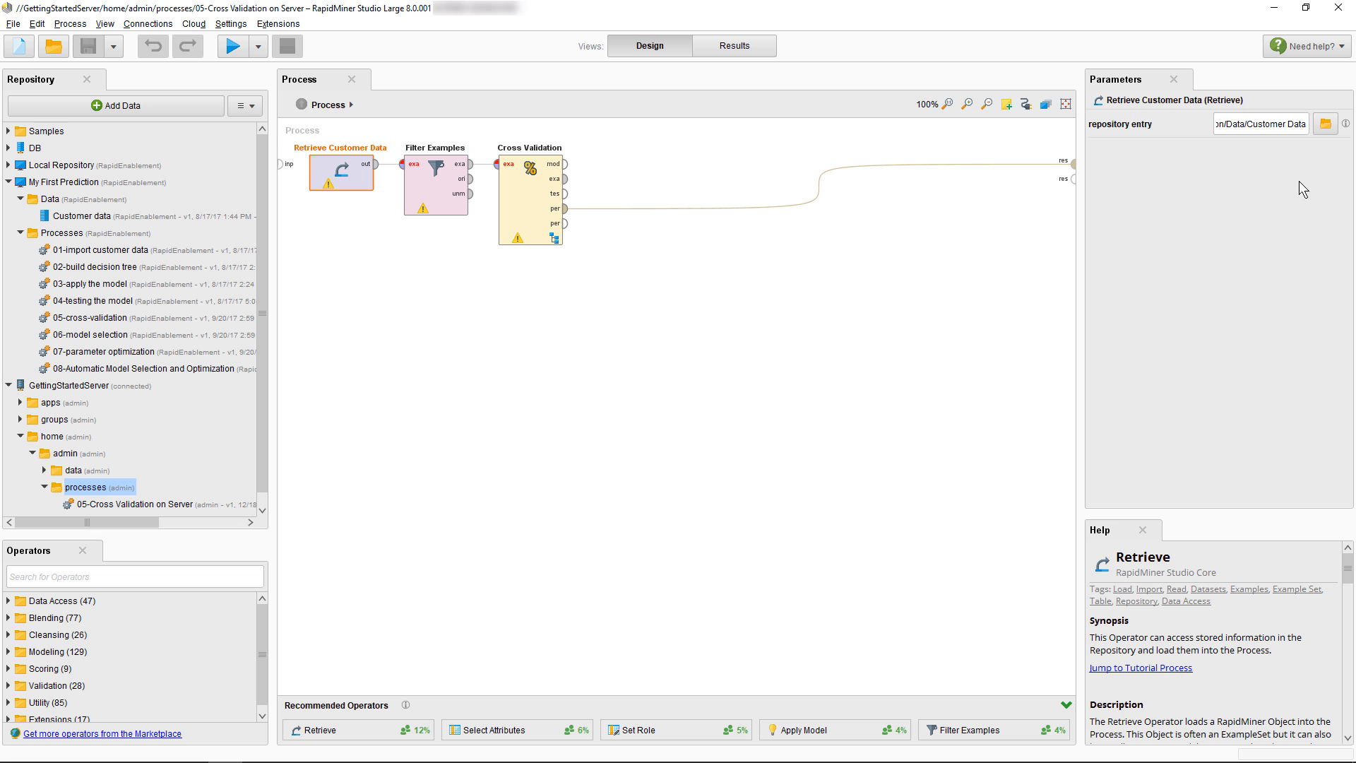
{"action": "left_click", "coordinate": [1326, 124]}
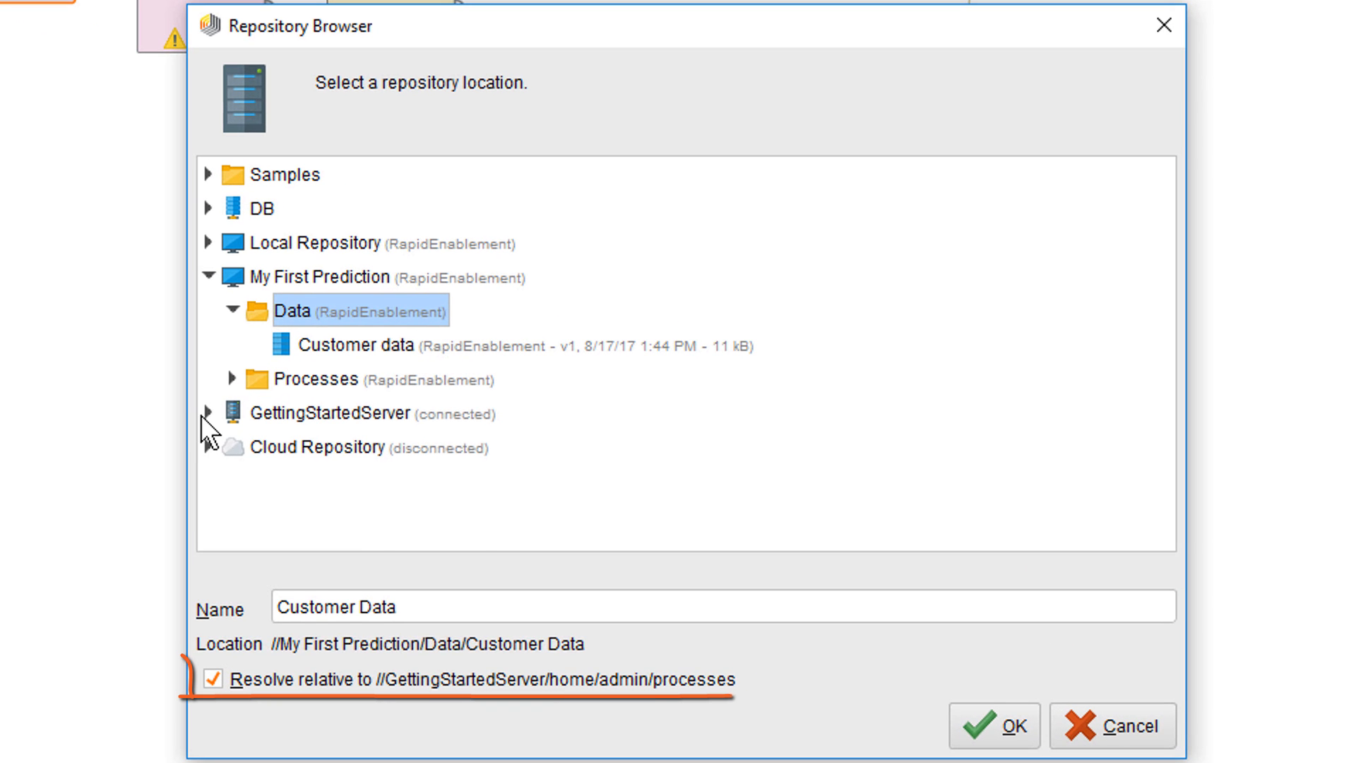
{"action": "left_click", "coordinate": [439, 395]}
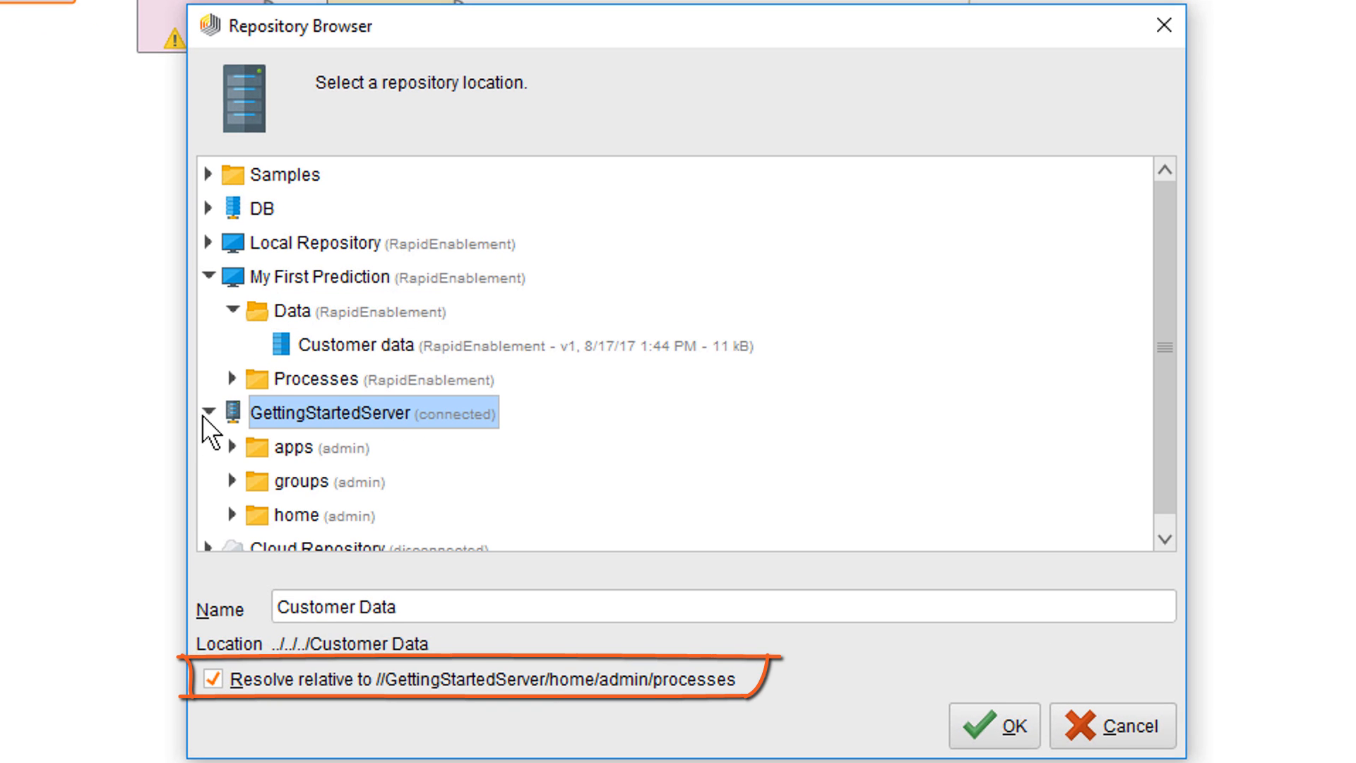
{"action": "double_click", "coordinate": [232, 510]}
{"action": "double_click", "coordinate": [250, 531]}
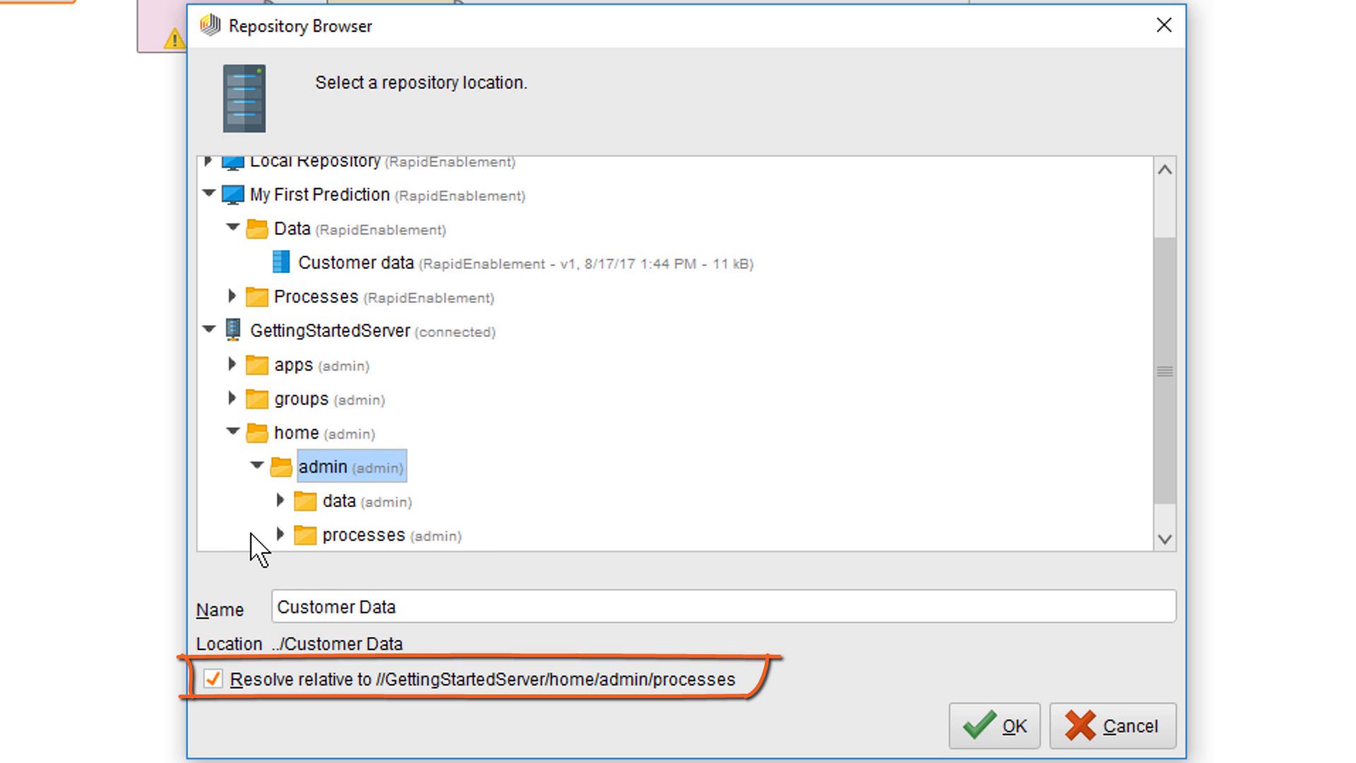
{"action": "double_click", "coordinate": [308, 501]}
{"action": "left_click", "coordinate": [376, 535]}
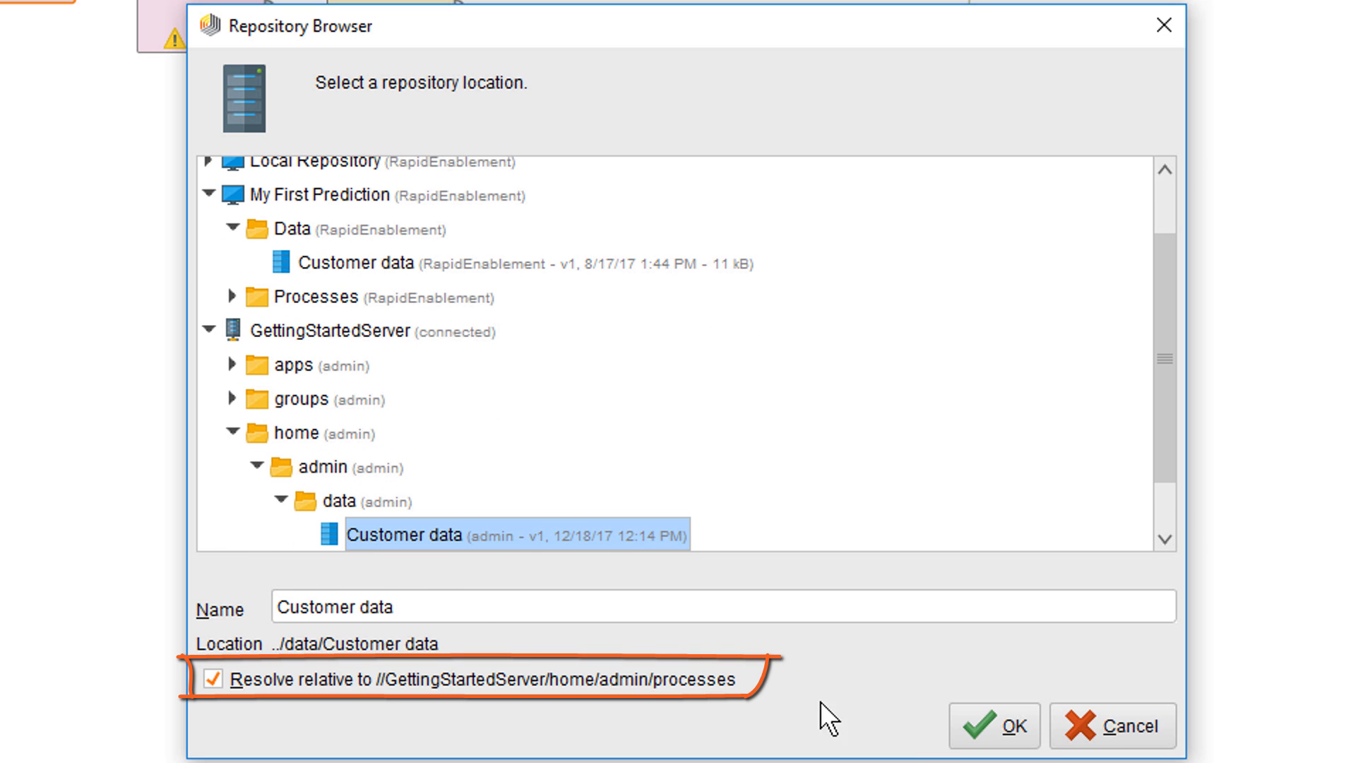
{"action": "left_click", "coordinate": [989, 724]}
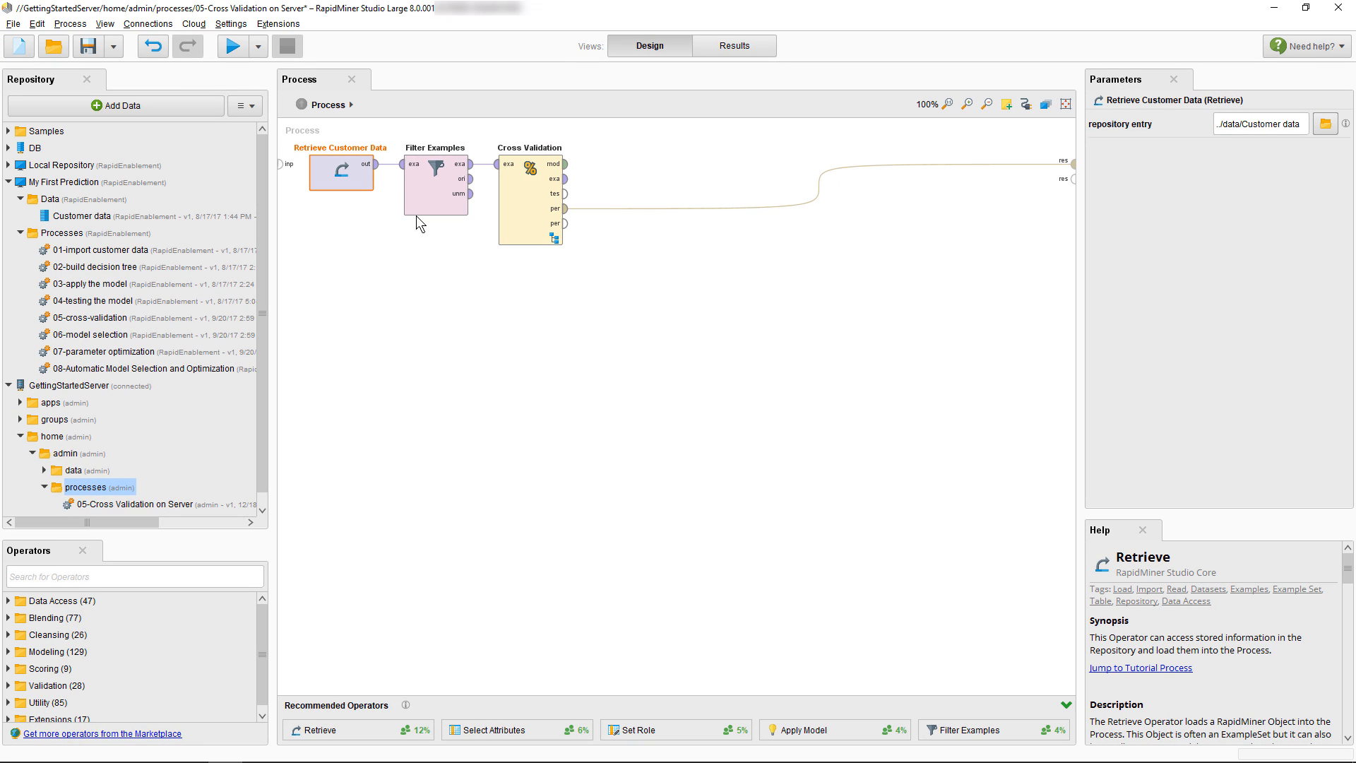
Run the process and review its 83.89% accuracy performance results
{"action": "left_click", "coordinate": [236, 47]}
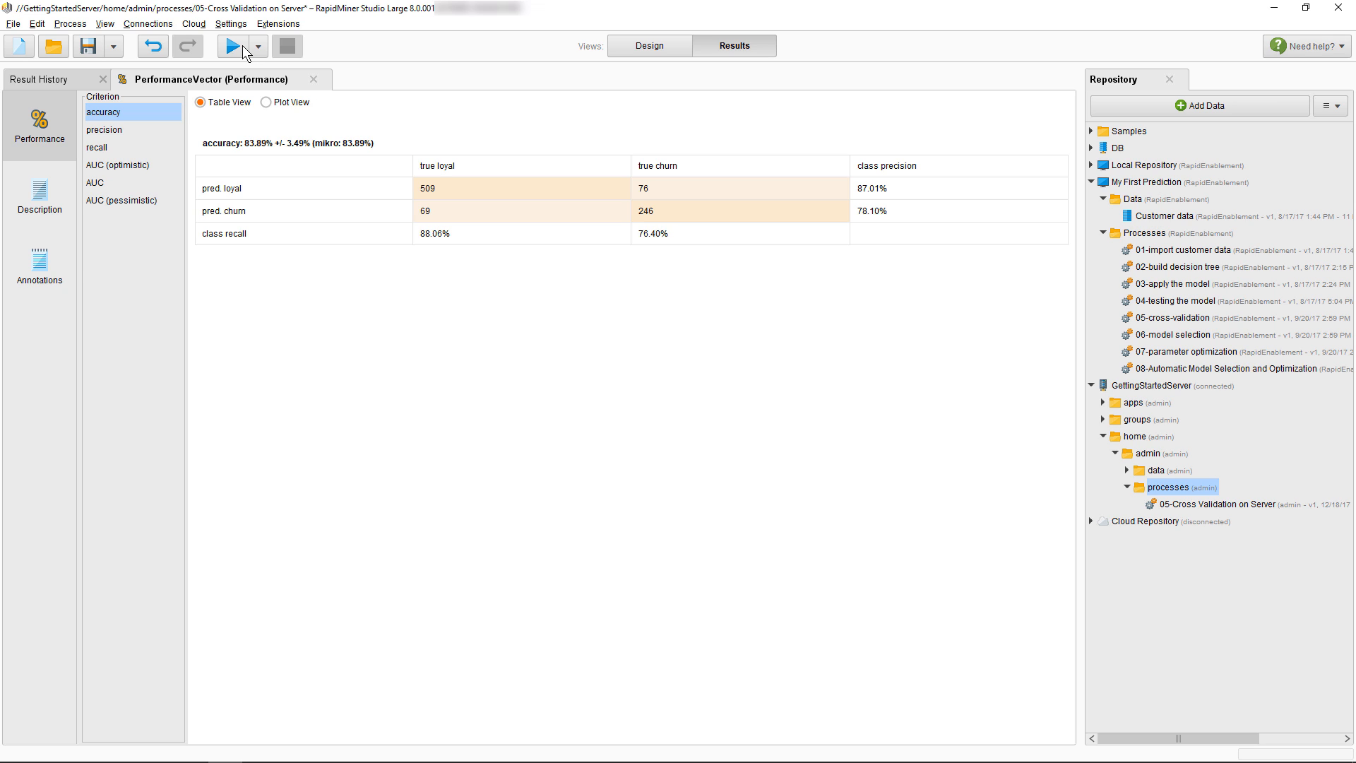
{"action": "left_click", "coordinate": [260, 46]}
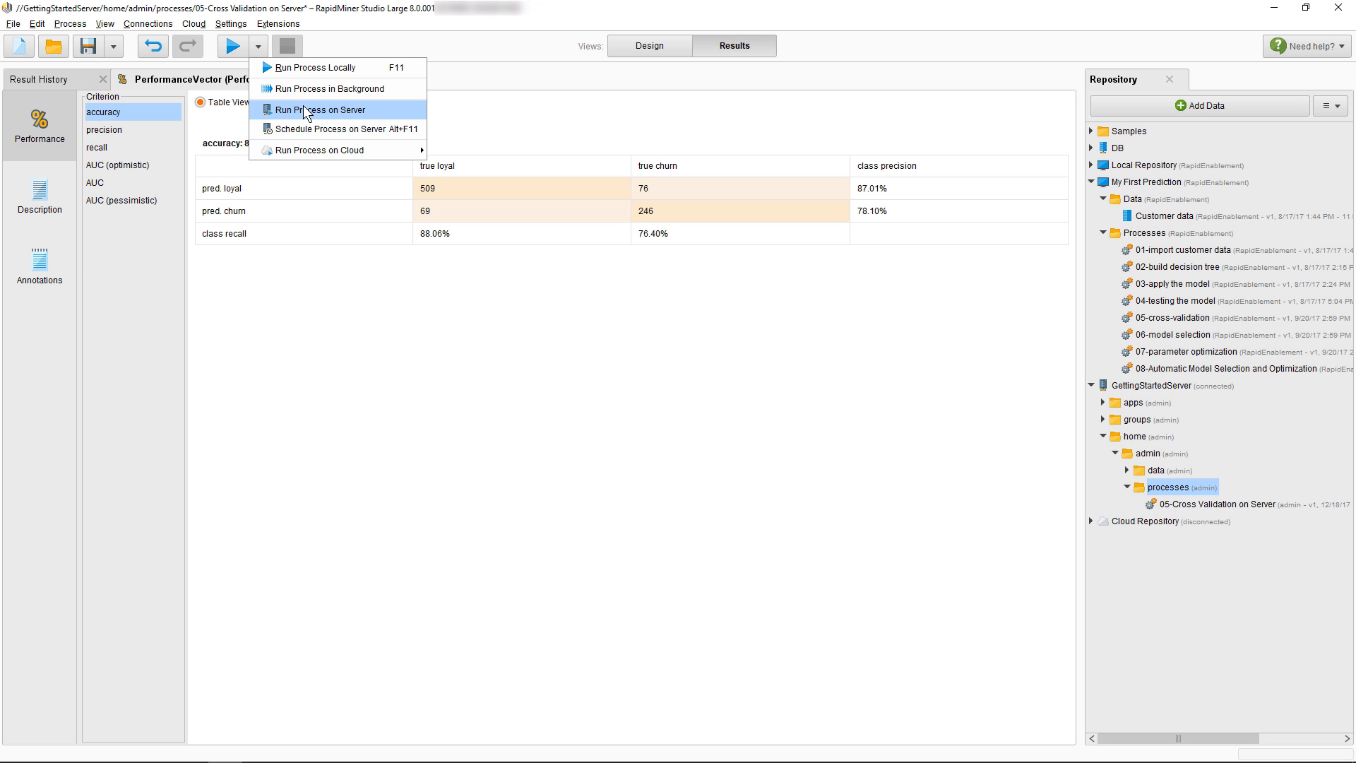
Change Cross Validation's number of folds to 1000 and save the process
{"action": "left_click", "coordinate": [636, 46]}
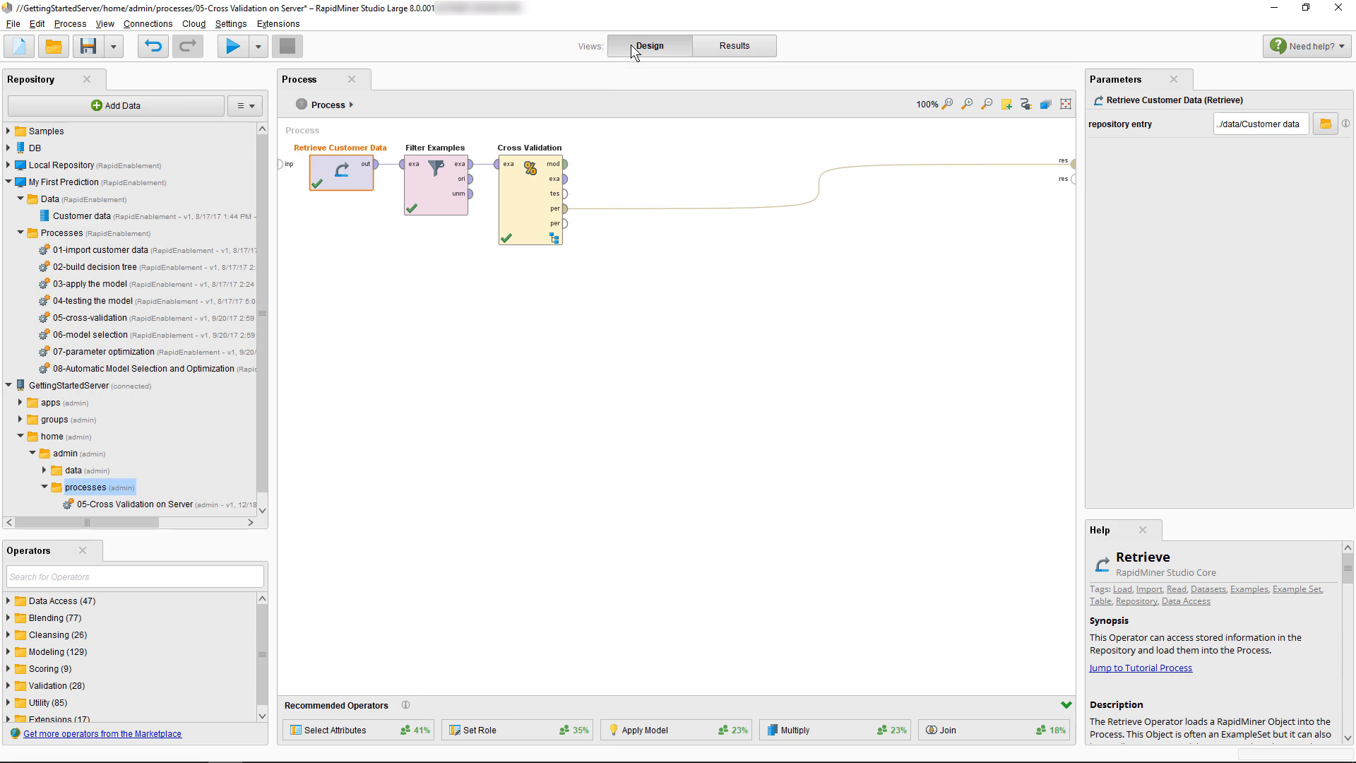
{"action": "left_click", "coordinate": [551, 203]}
{"action": "left_click", "coordinate": [1277, 184]}
{"action": "type", "text": "000"}
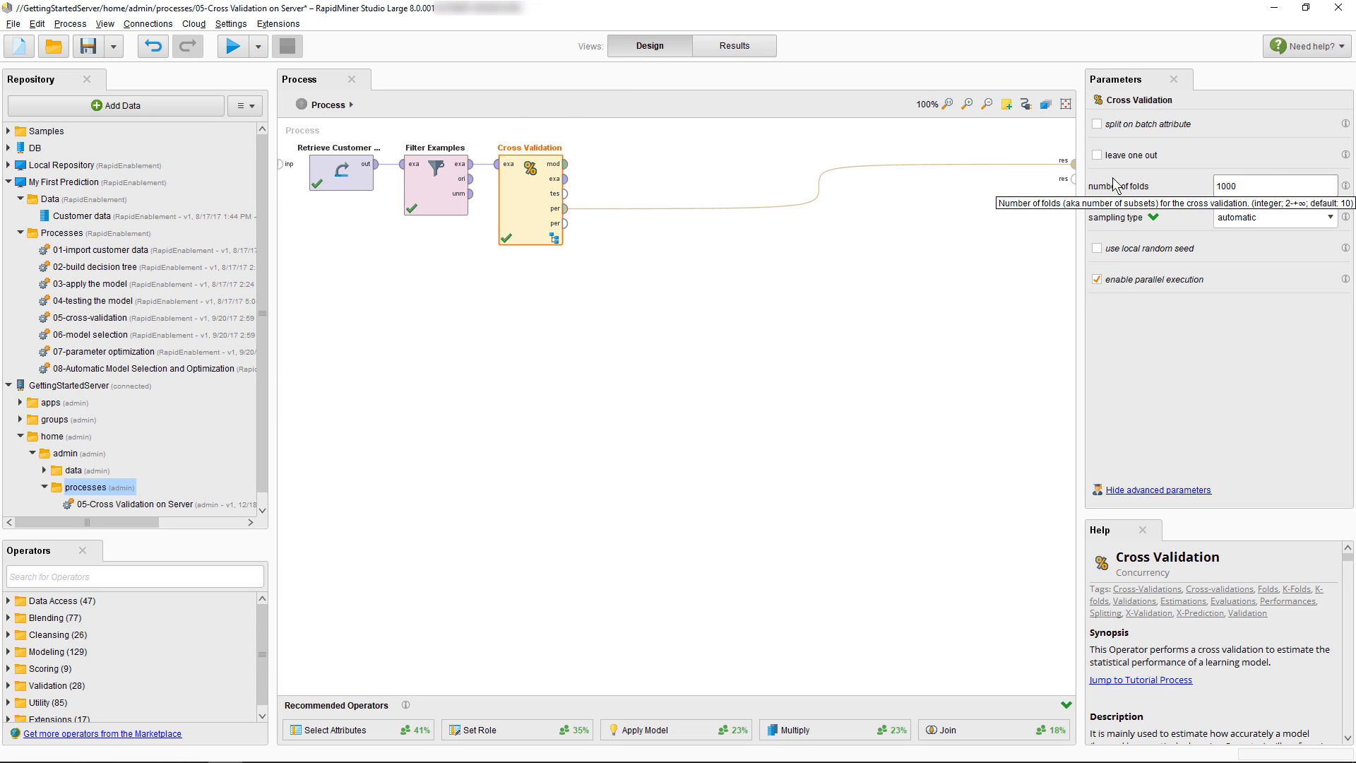
{"action": "left_click", "coordinate": [93, 46]}
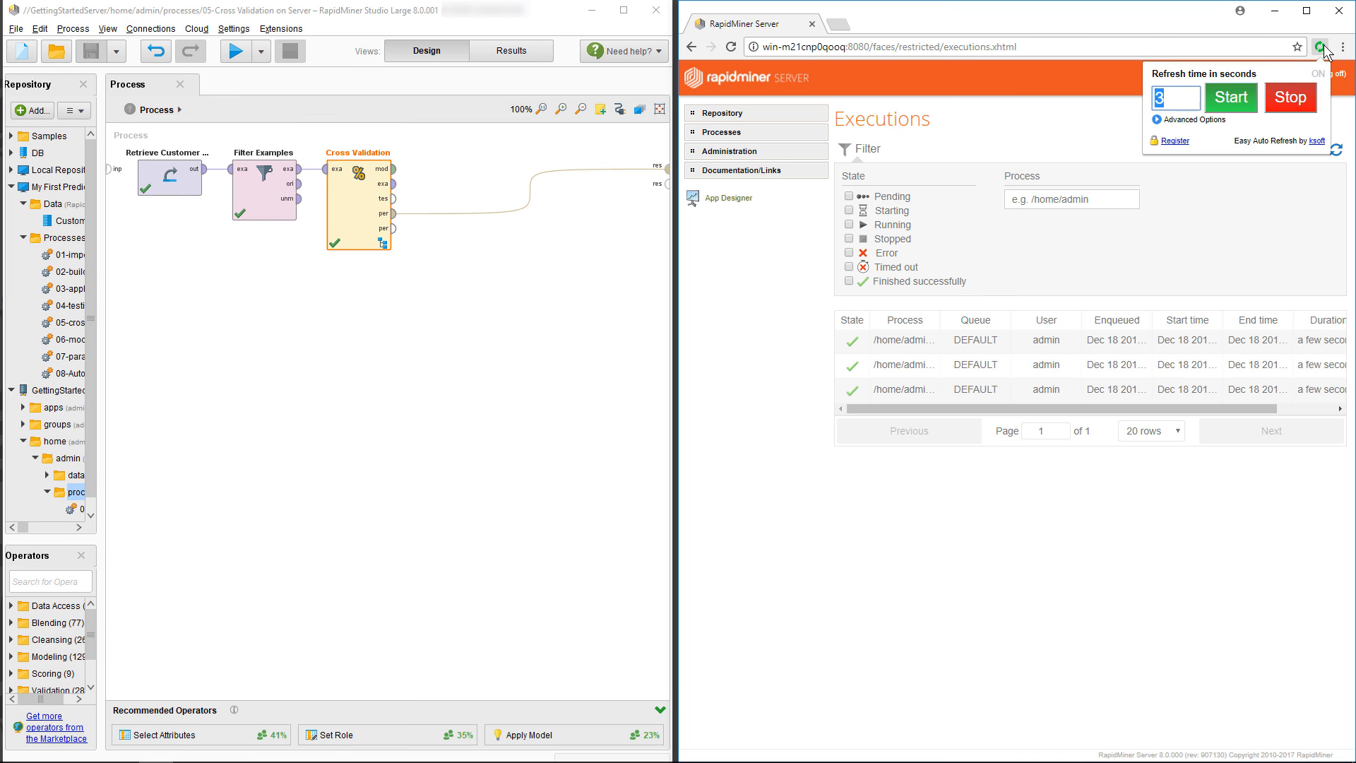
Enable executions auto-refresh, rerun locally, then run the process on the server and maximize Studio
{"action": "left_click", "coordinate": [1238, 105]}
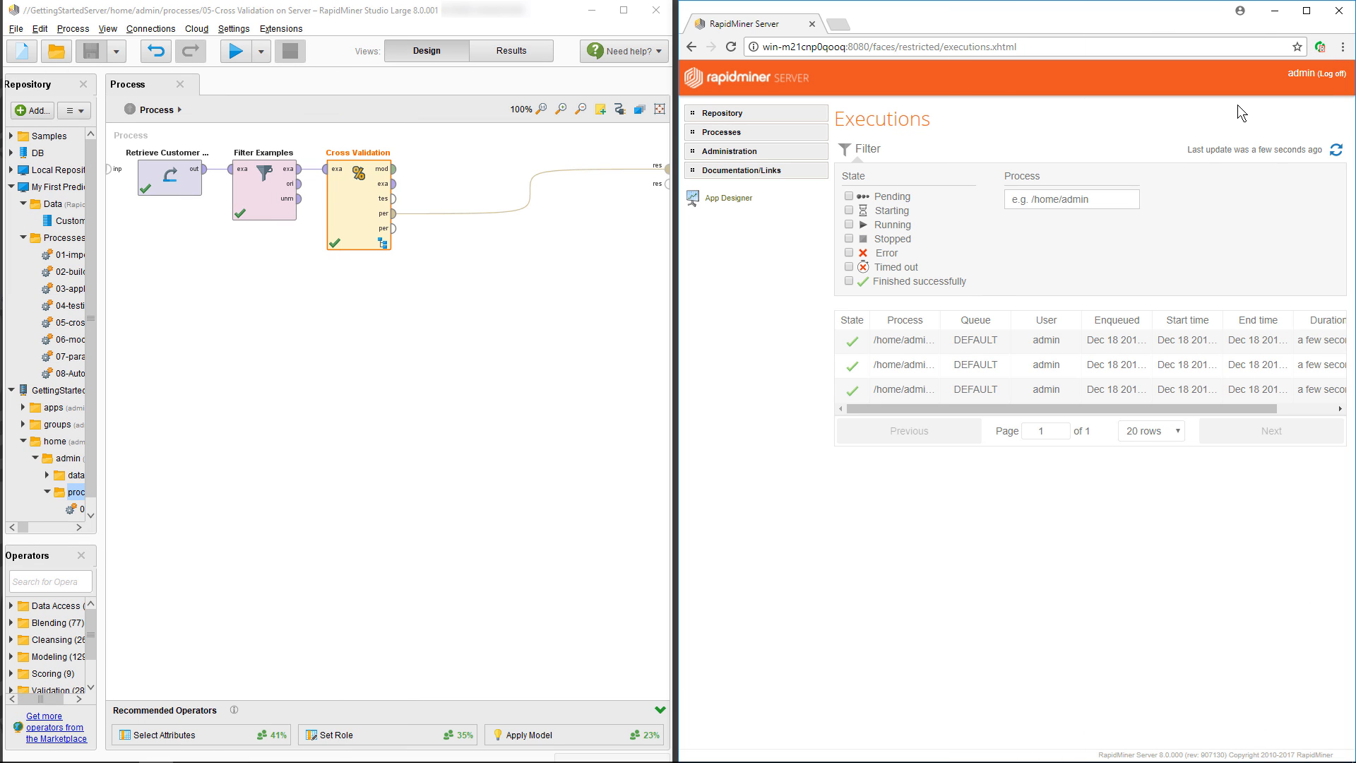
{"action": "left_click", "coordinate": [236, 52]}
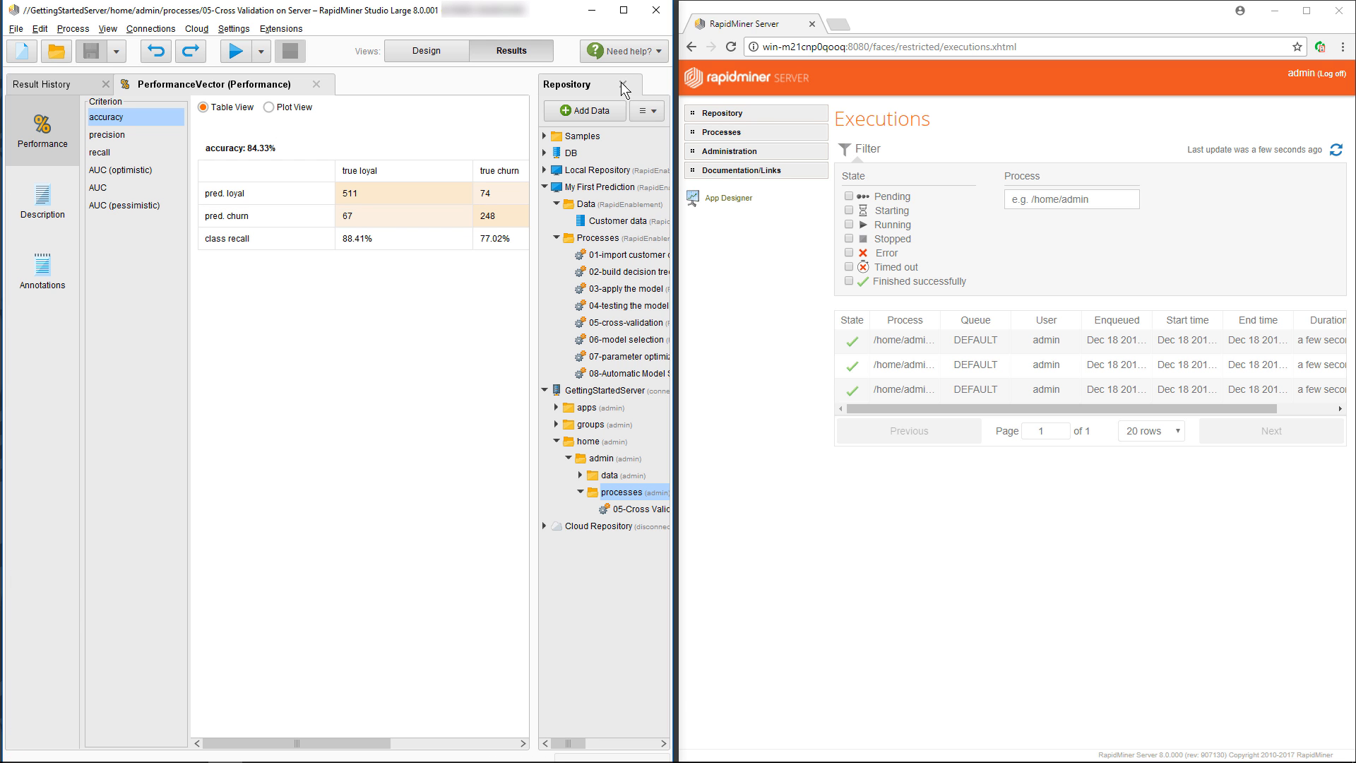
{"action": "left_click", "coordinate": [623, 86]}
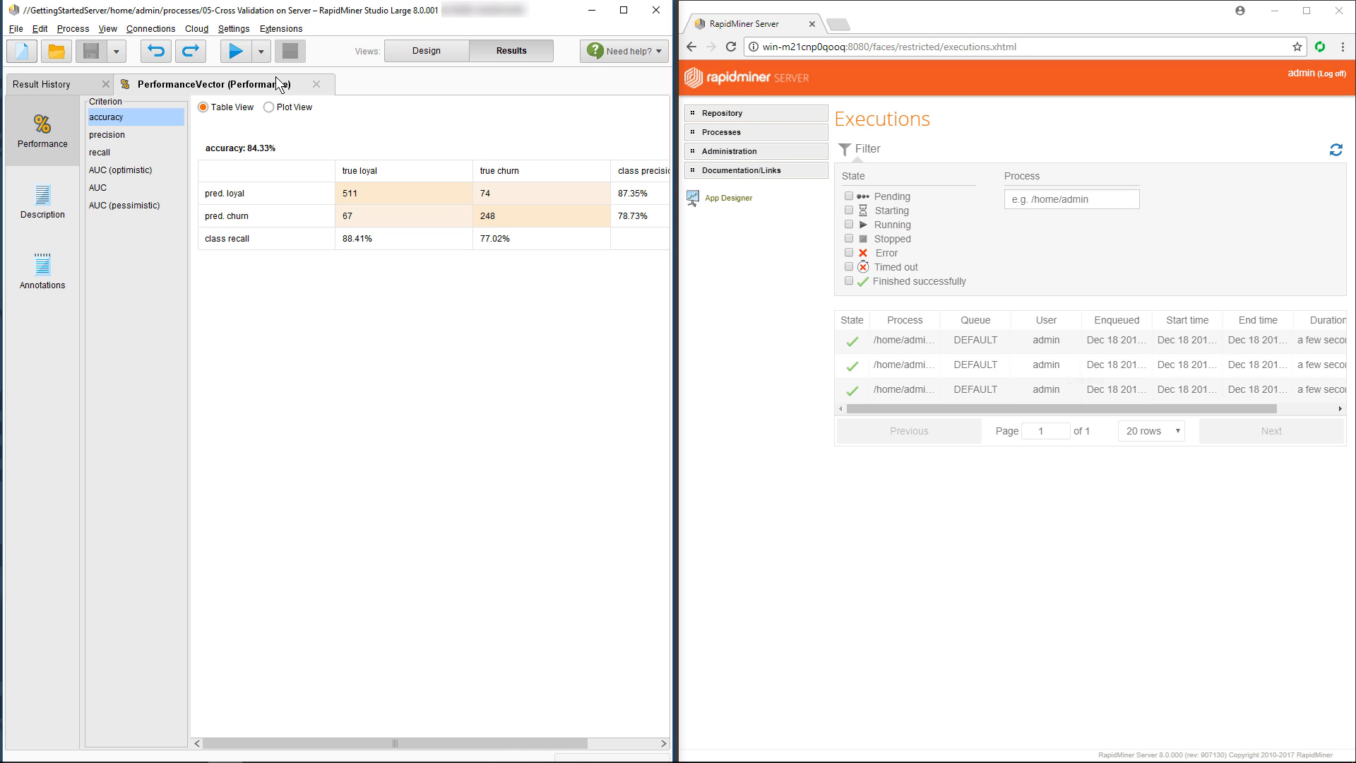
{"action": "left_click", "coordinate": [260, 51]}
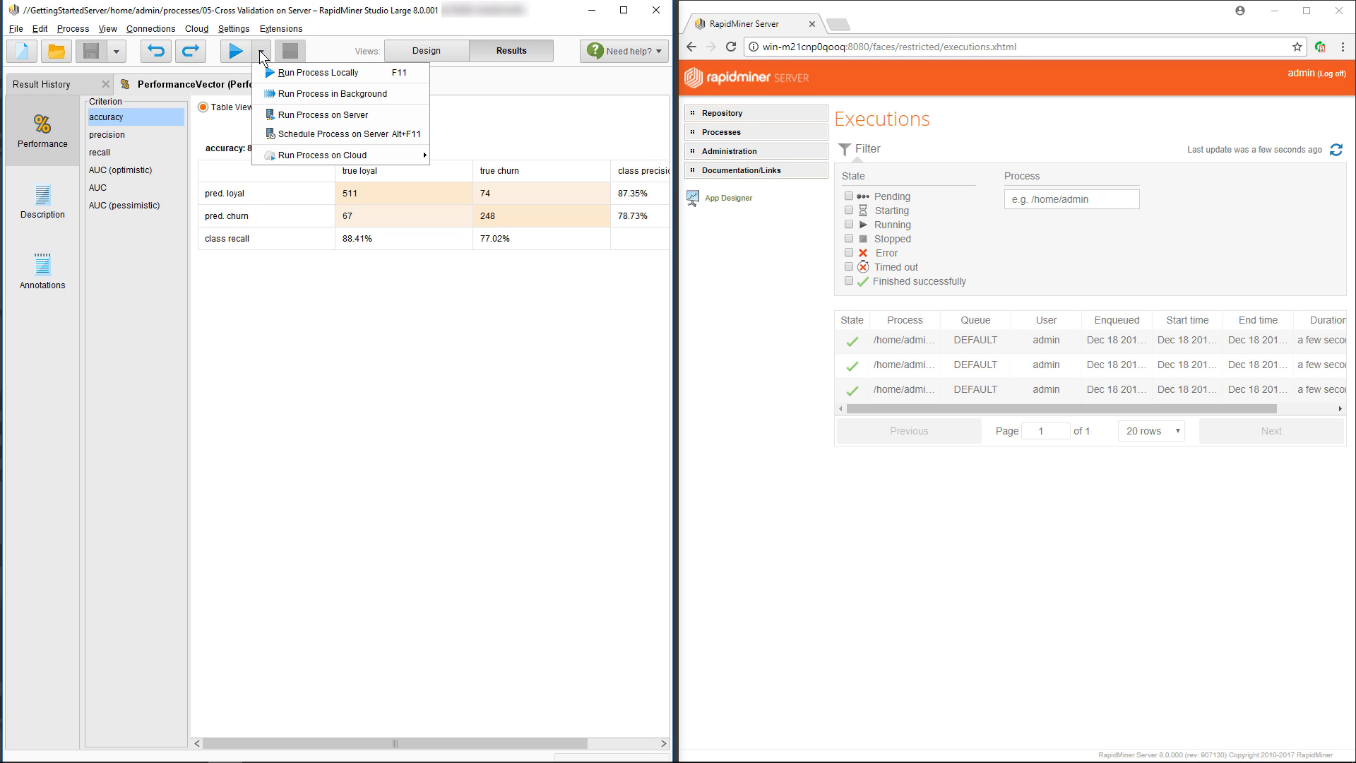
{"action": "left_click", "coordinate": [311, 122]}
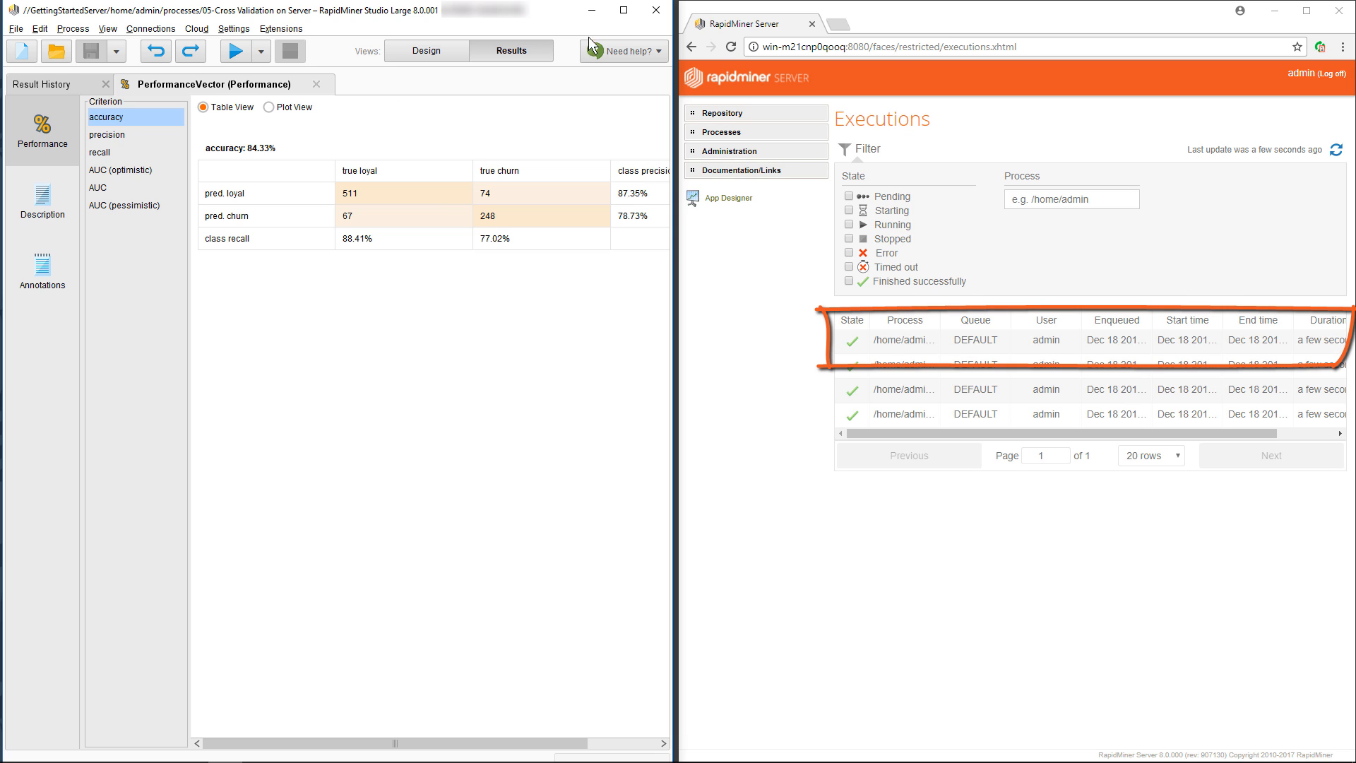
{"action": "left_click", "coordinate": [623, 11]}
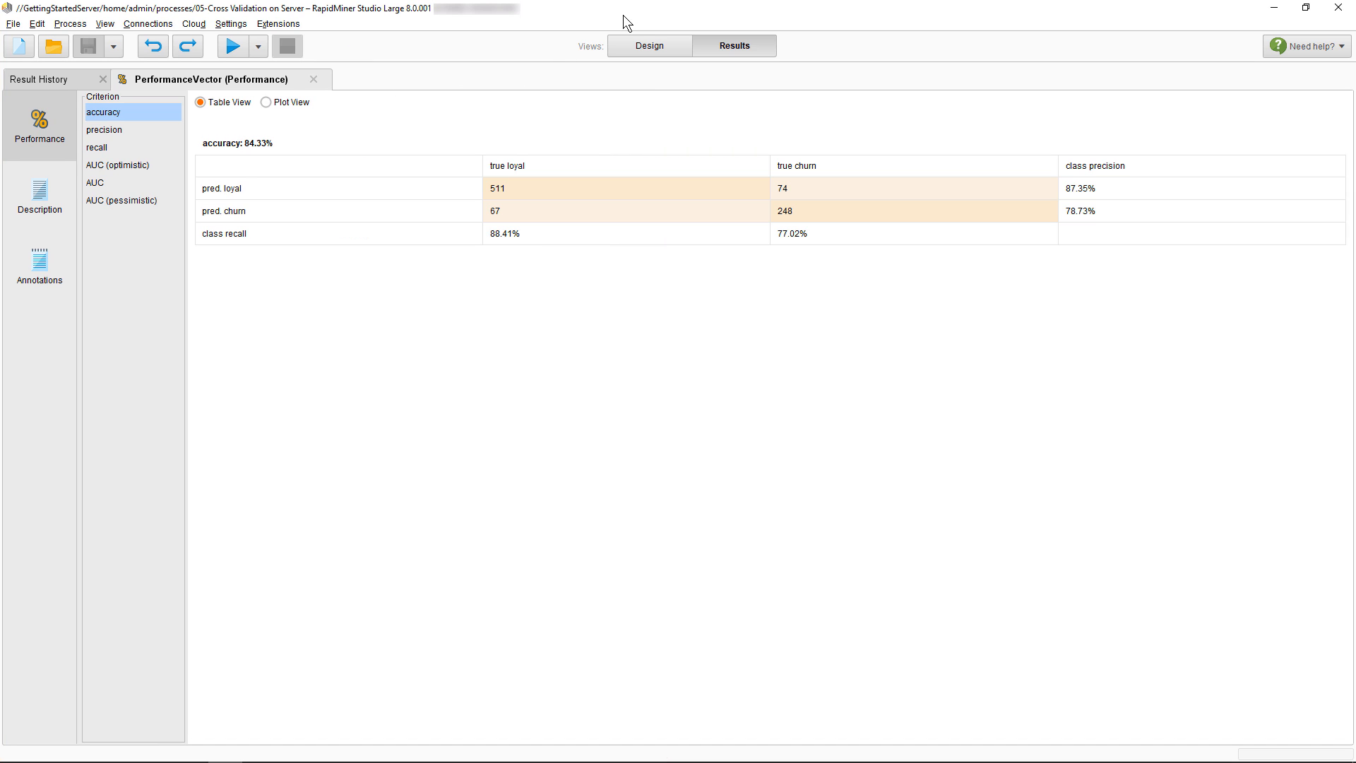
Restore the default panel layout and return to the Design view
{"action": "left_click", "coordinate": [104, 23]}
{"action": "left_click", "coordinate": [171, 100]}
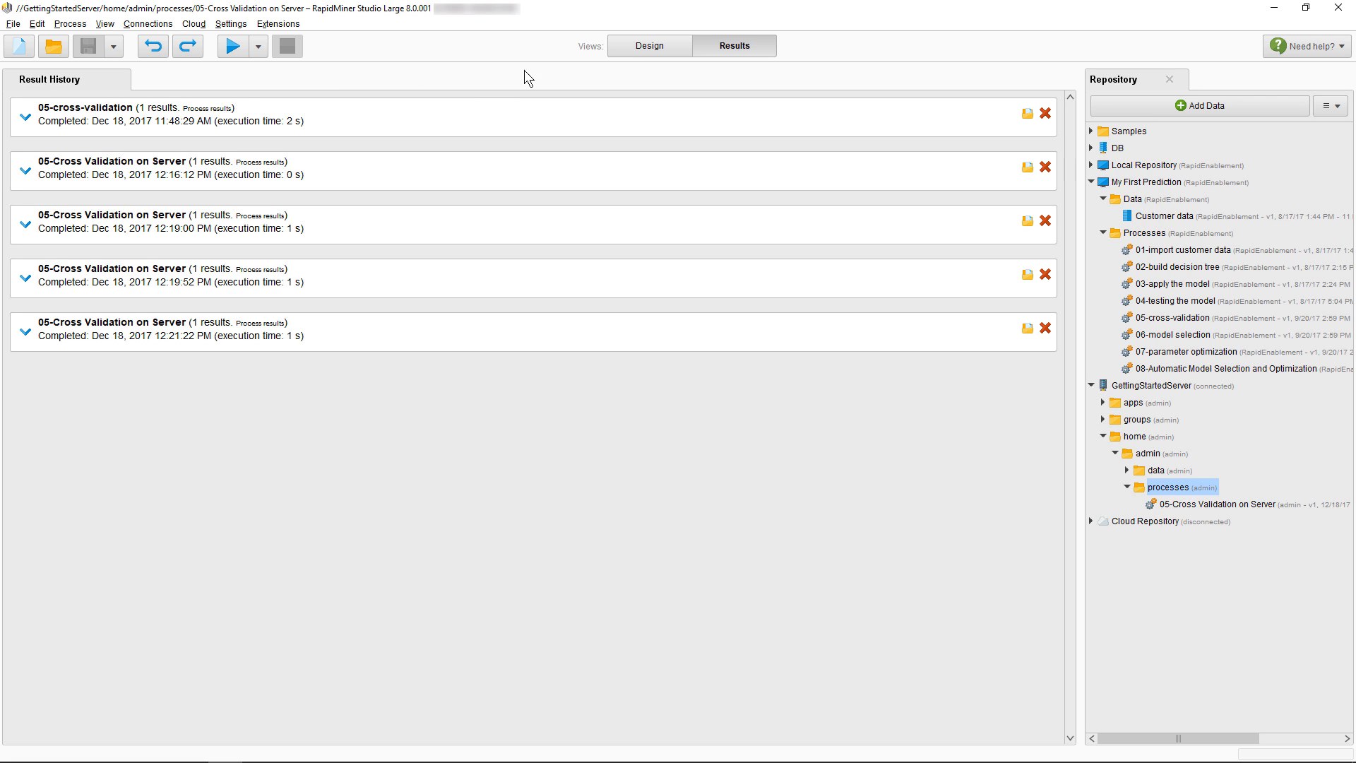
{"action": "left_click", "coordinate": [616, 46]}
{"action": "left_click", "coordinate": [100, 25]}
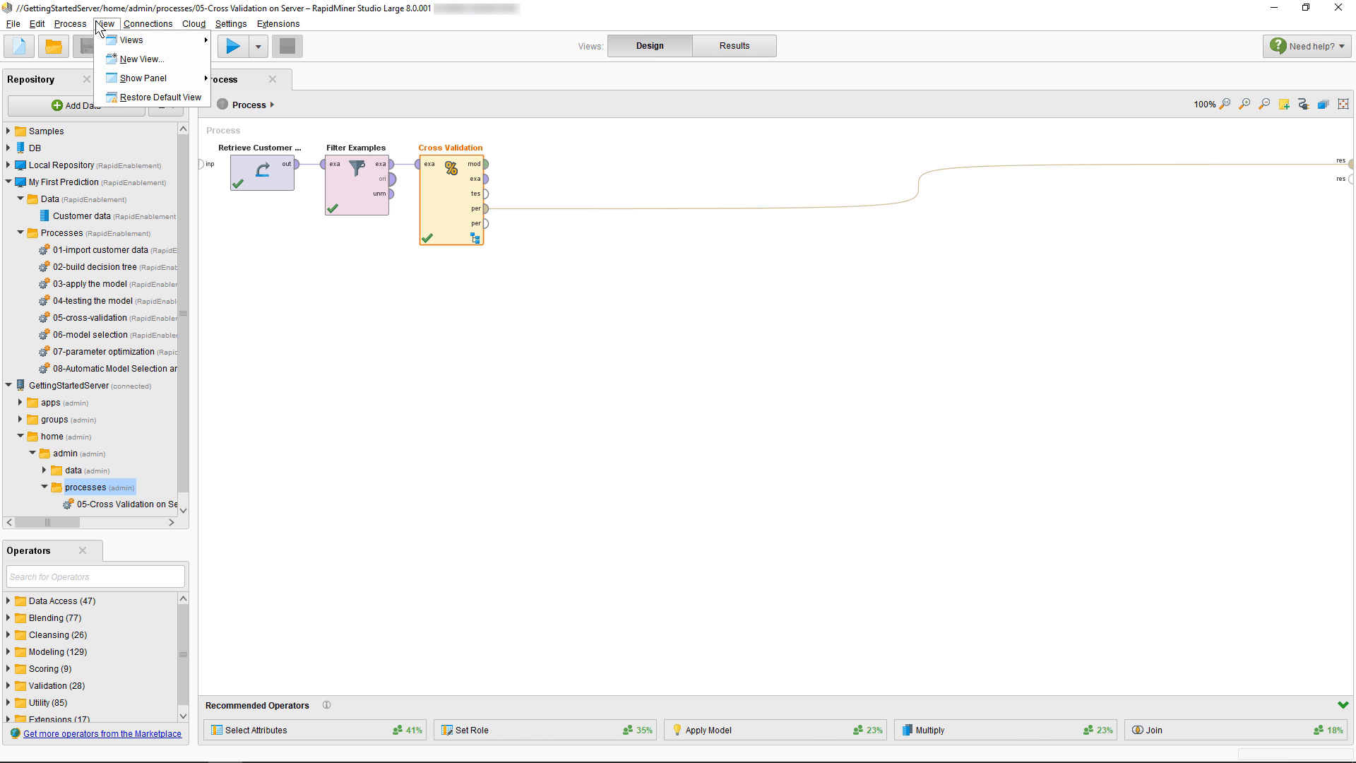
{"action": "left_click", "coordinate": [167, 99]}
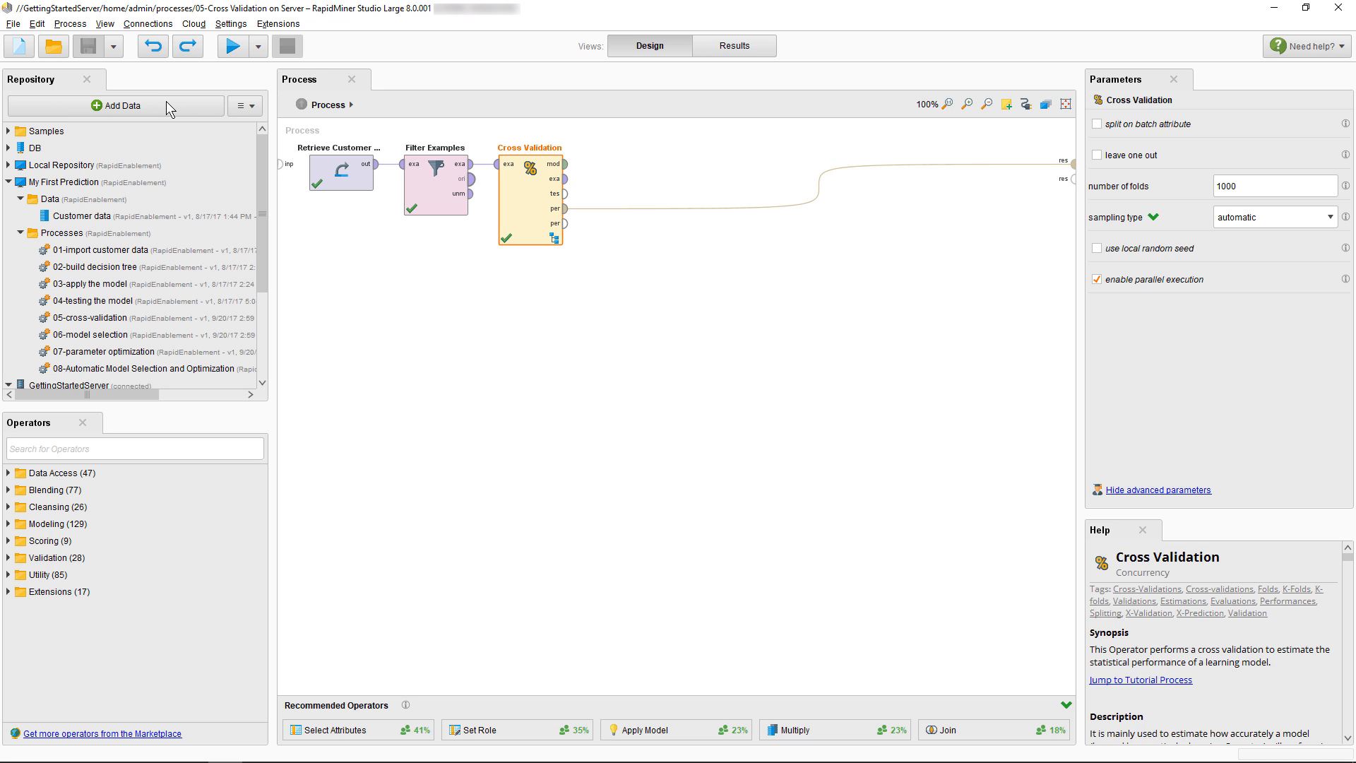
{"action": "left_click", "coordinate": [258, 47]}
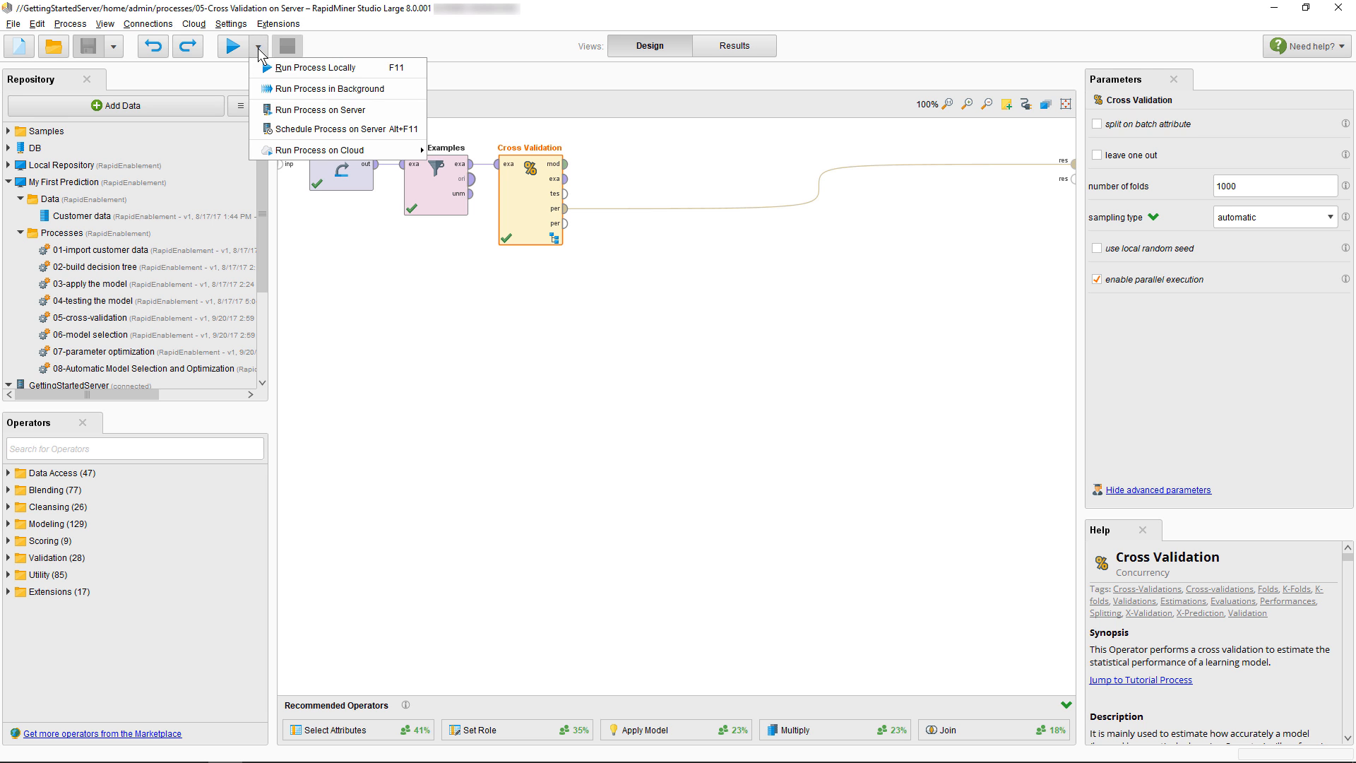
Schedule the process on the server with a cron schedule and open the Cron Editor
{"action": "left_click", "coordinate": [320, 131]}
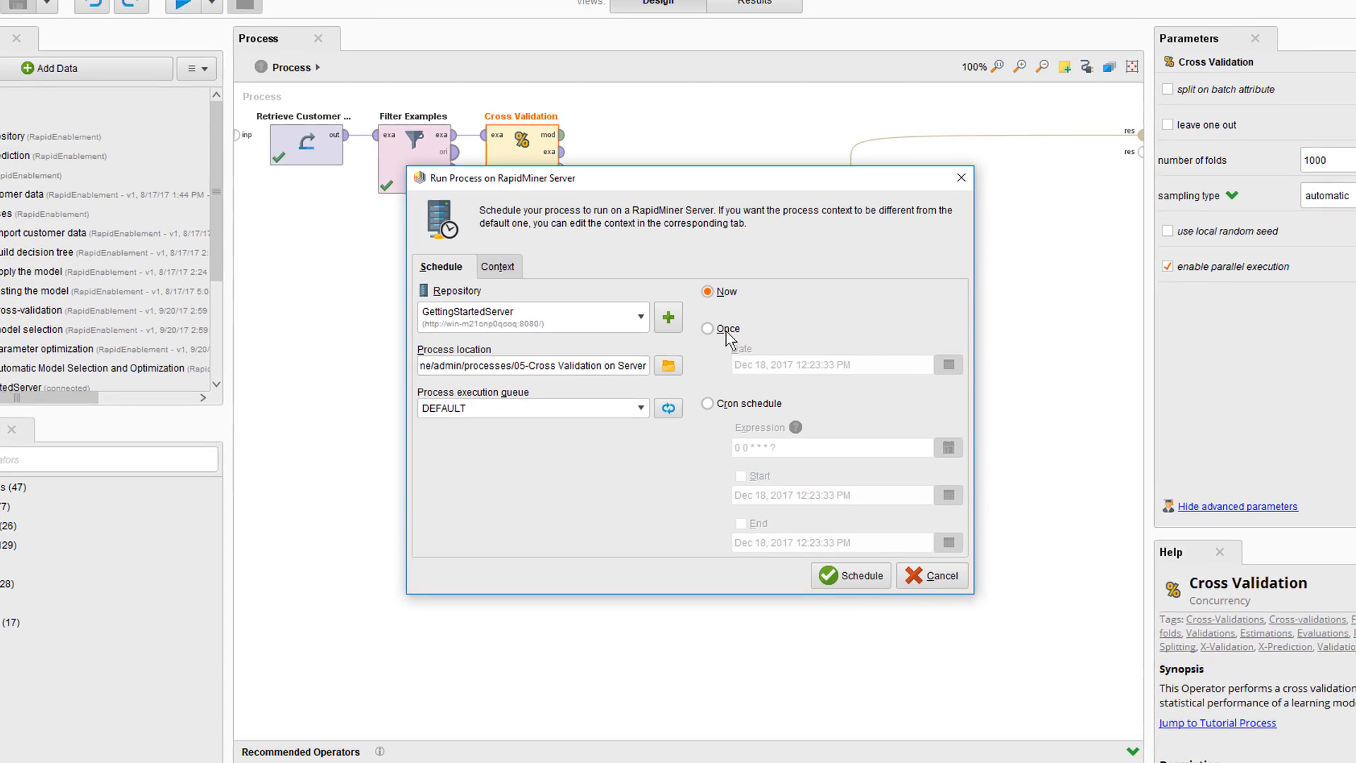
{"action": "left_click", "coordinate": [711, 335]}
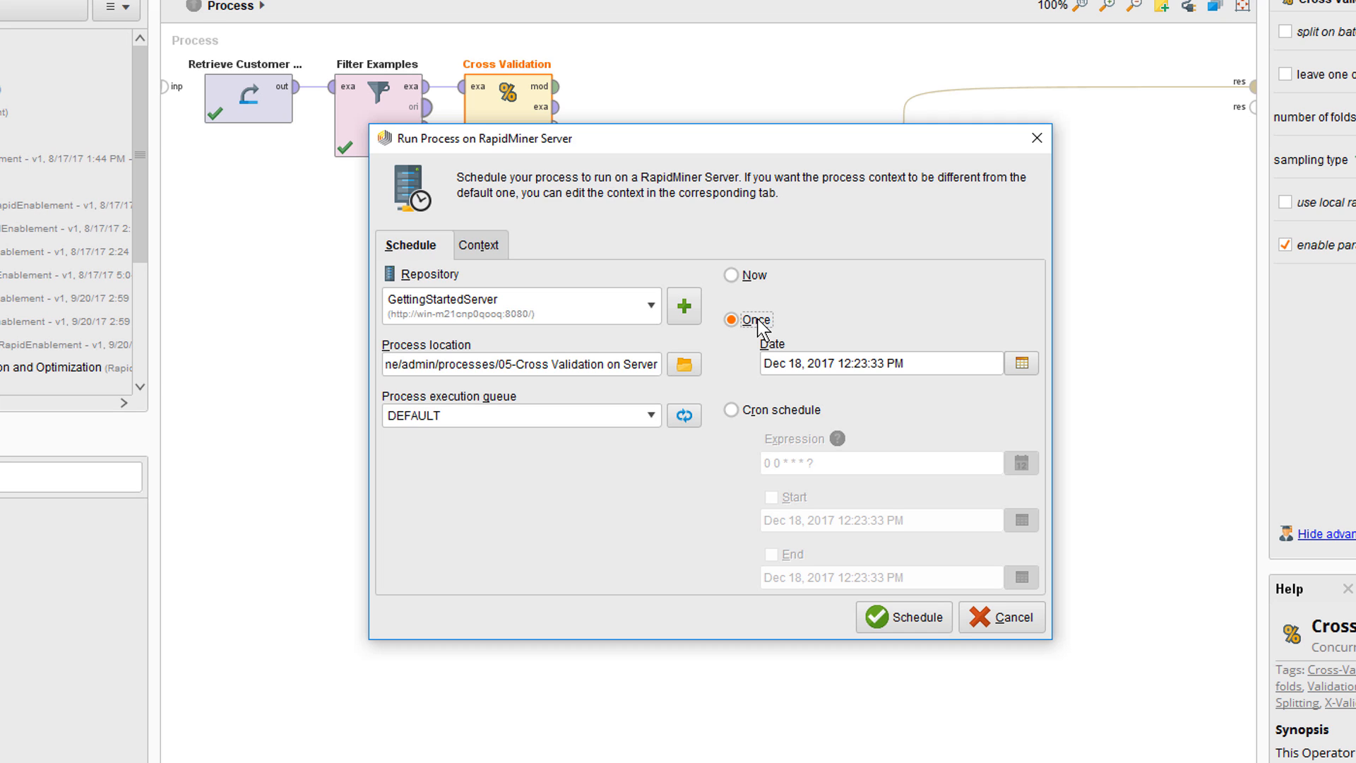
{"action": "left_click", "coordinate": [770, 408]}
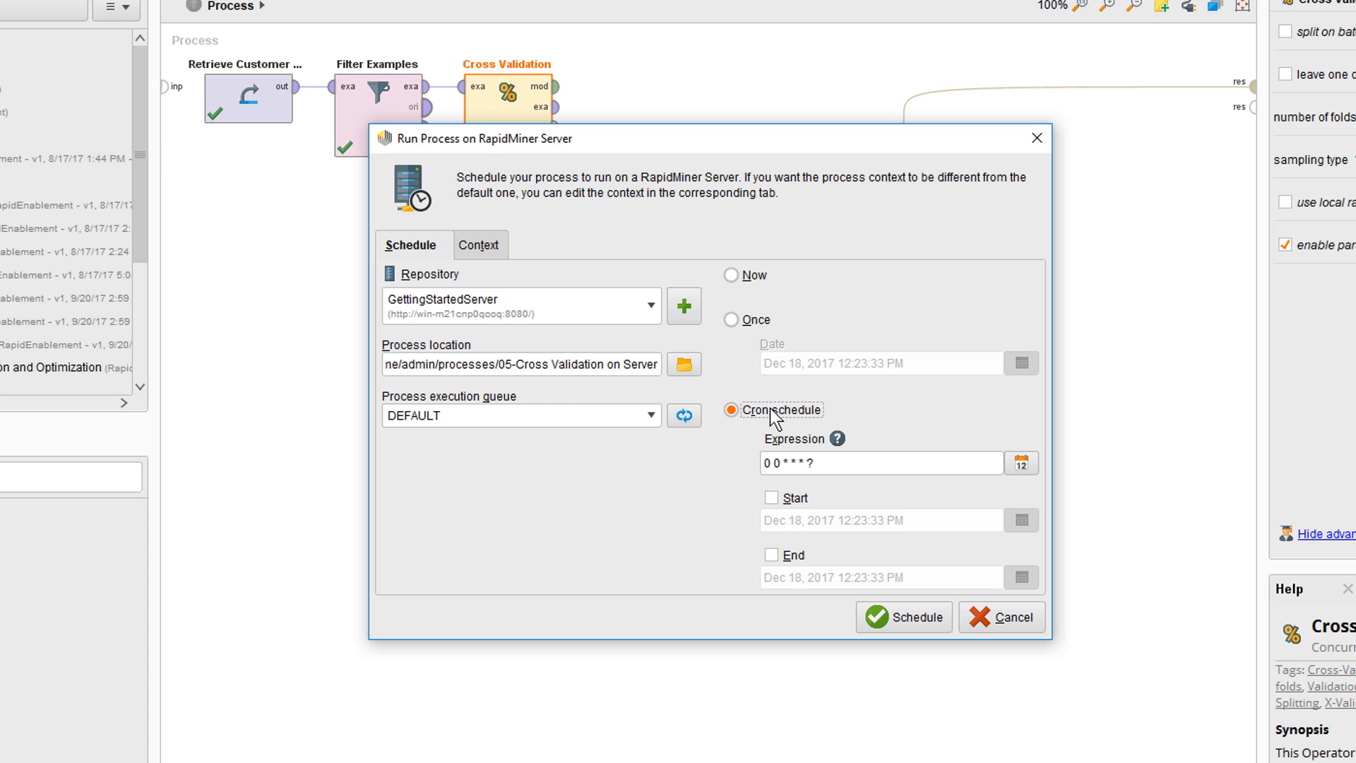
{"action": "left_click", "coordinate": [1022, 463]}
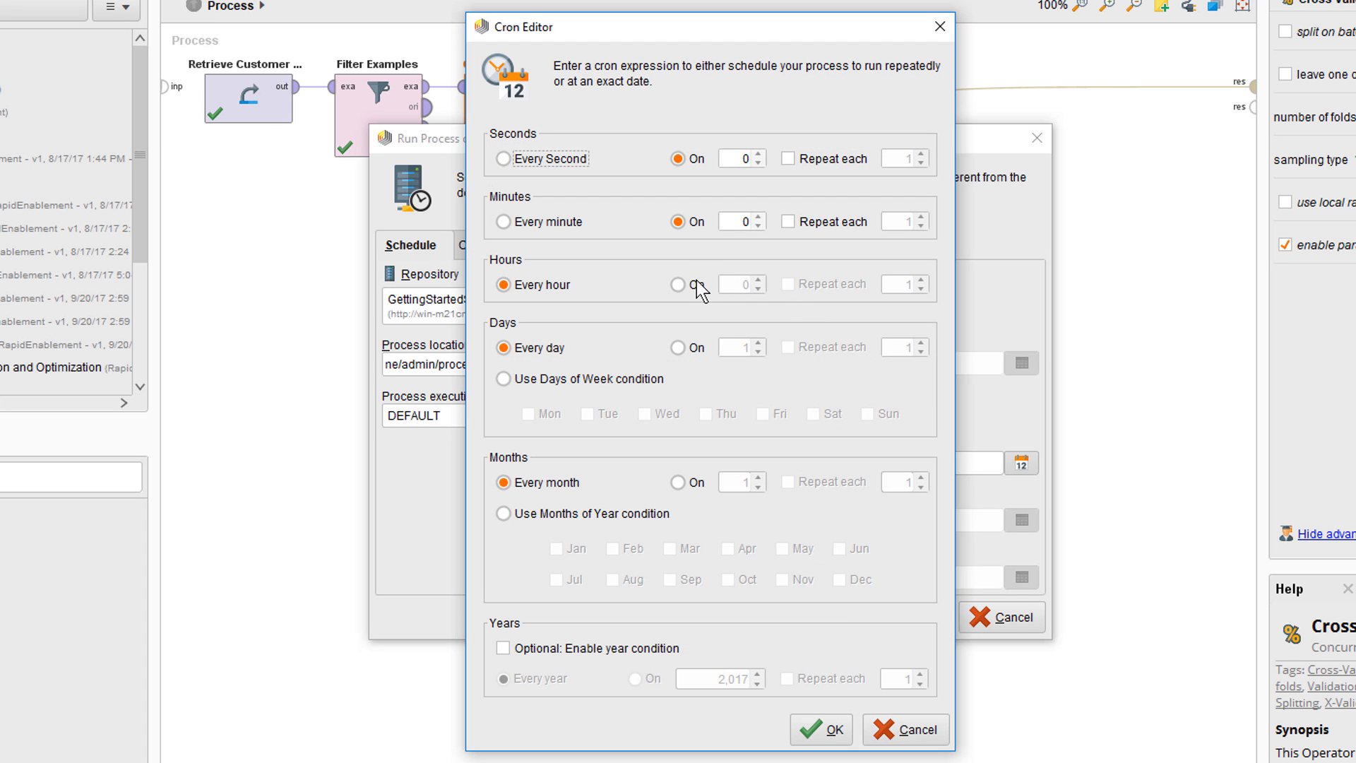
Set the Cron Editor hour to 7 (0 0 7 * * ?) and schedule the process on the server
{"action": "left_click", "coordinate": [695, 285]}
{"action": "left_click", "coordinate": [760, 277]}
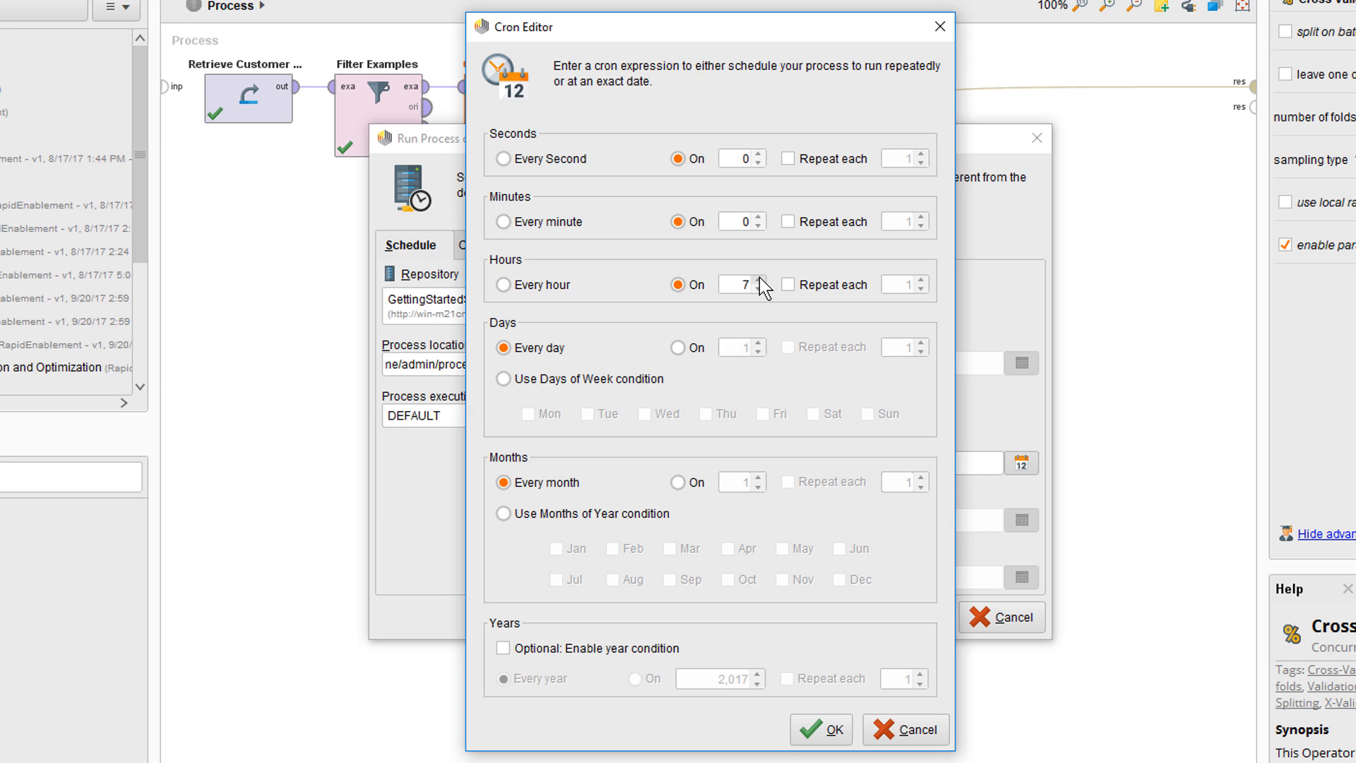
{"action": "left_click", "coordinate": [829, 726]}
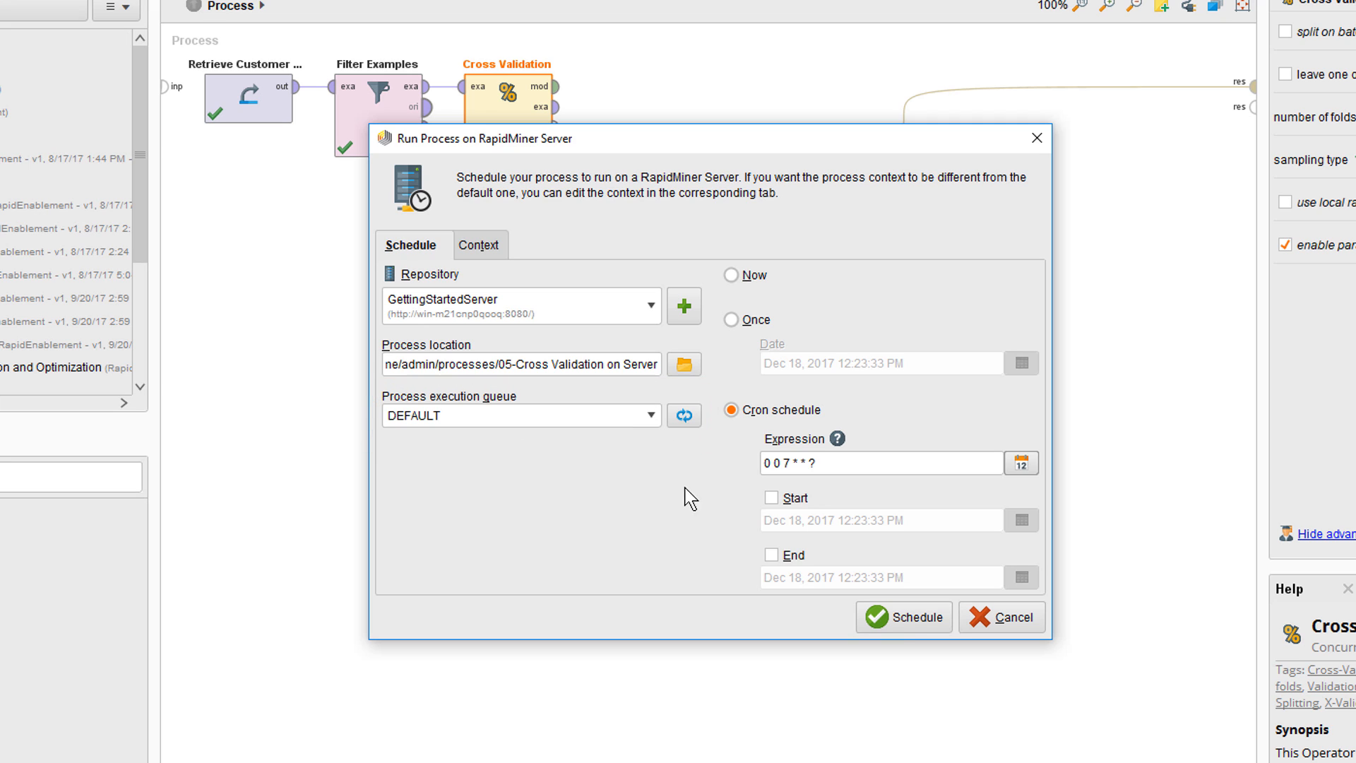
{"action": "left_click", "coordinate": [895, 624]}
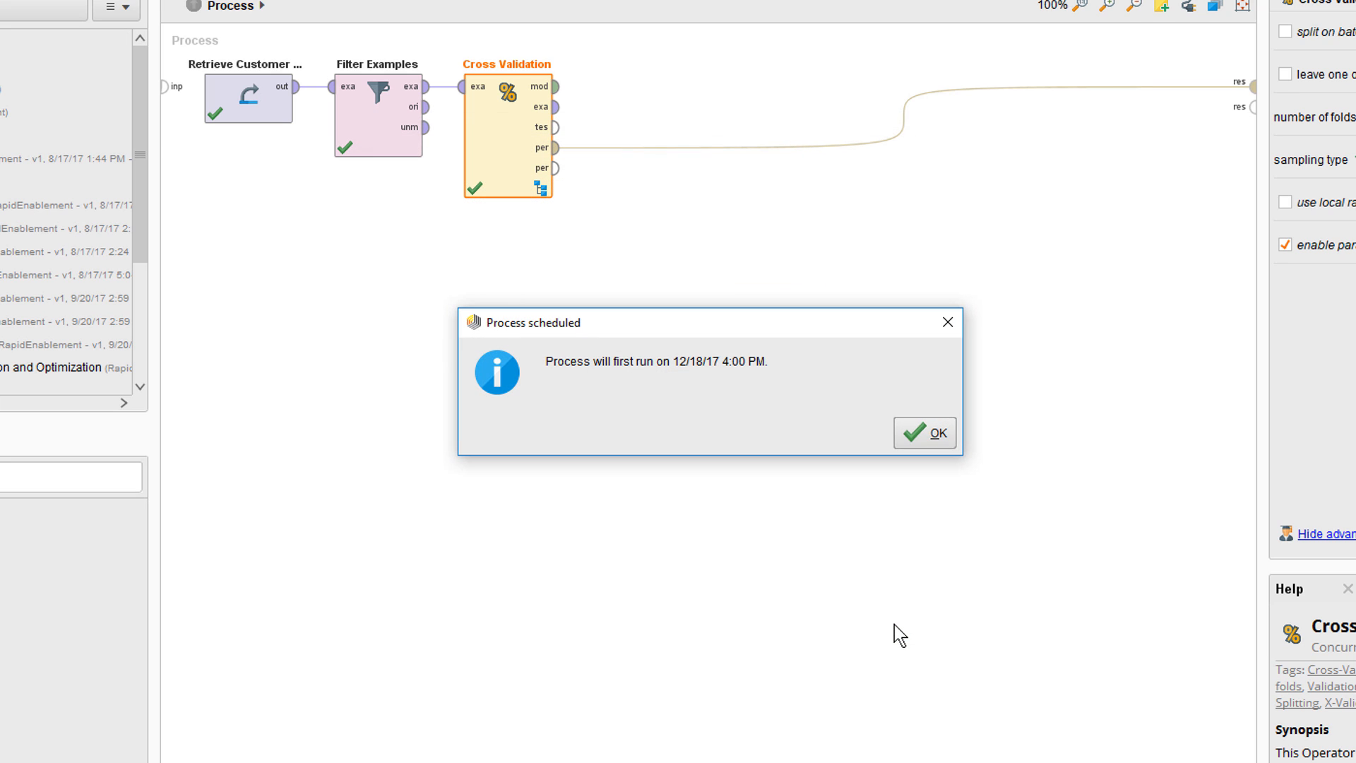